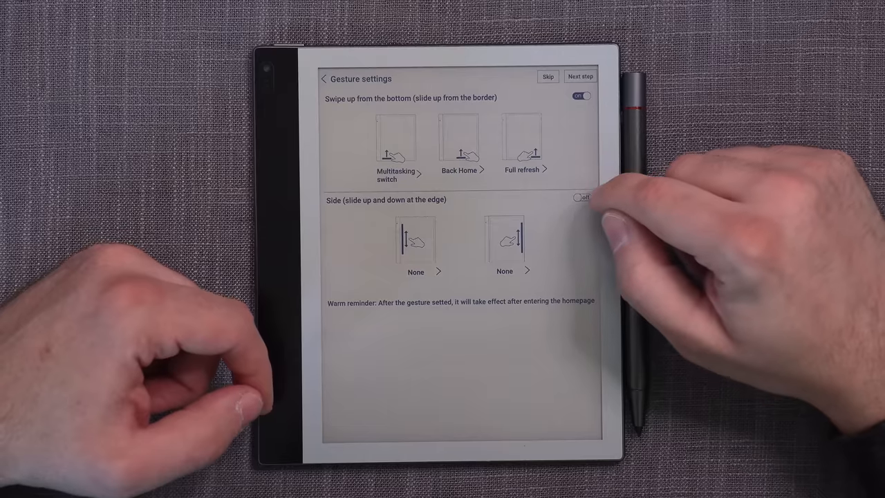
Step: Leave side-edge gestures off after dismissing the function choices, and continue to the next setup step
left_click(584, 198)
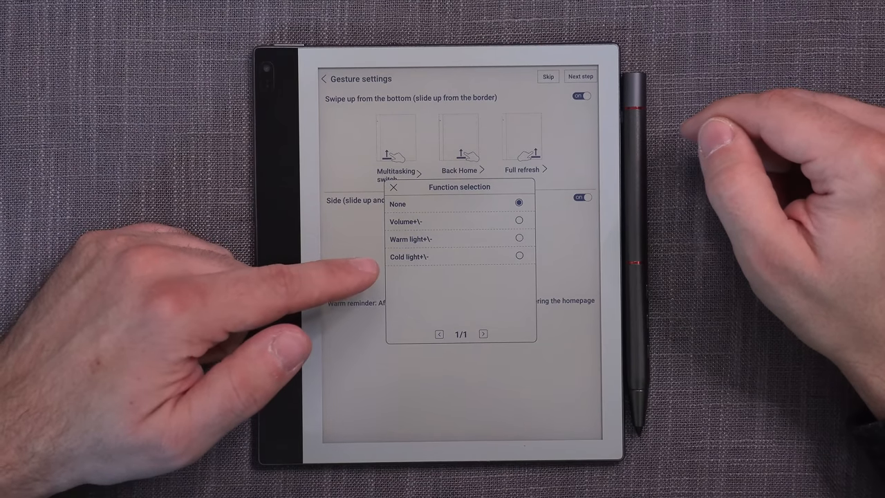
left_click(353, 277)
left_click(583, 198)
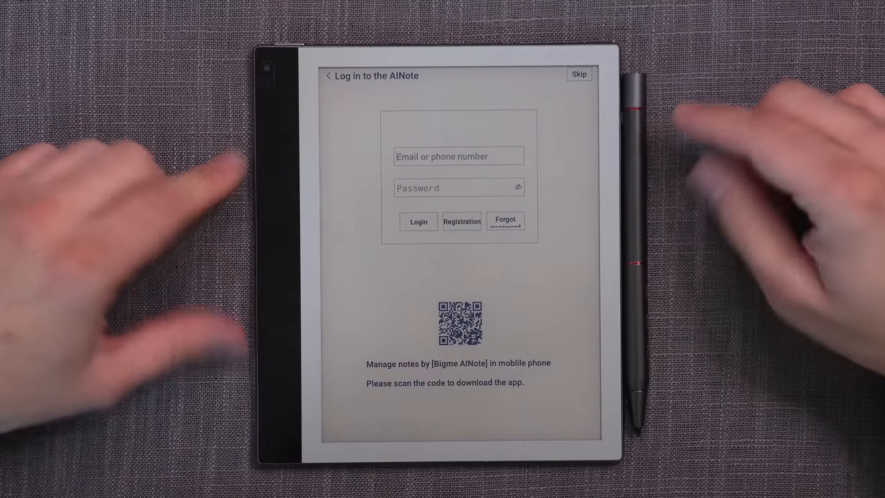
Step: Skip the AINote account login step
left_click(580, 74)
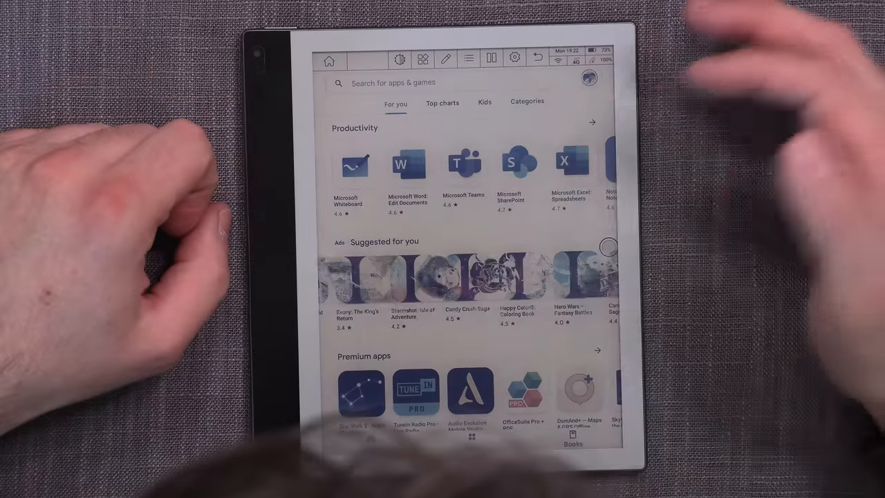
scroll(470, 284, "right", 3)
scroll(470, 283, "left", 3)
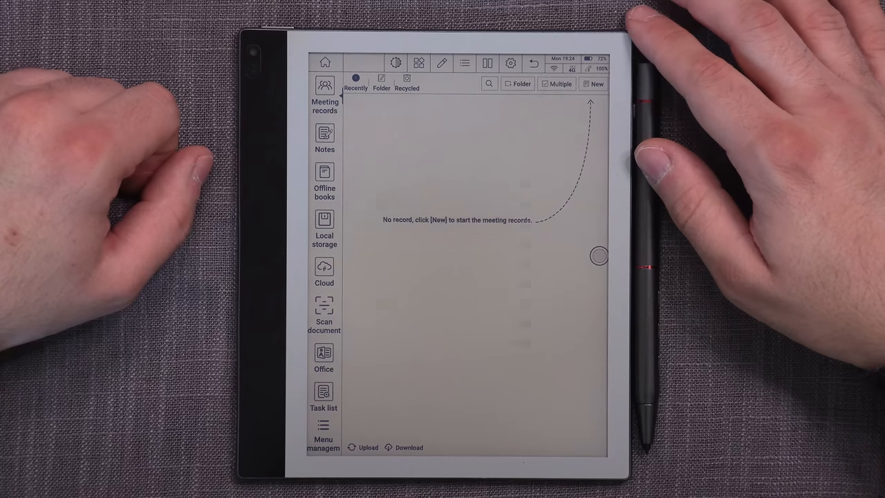
Step: Page through the Menu management shortcut list, close it, and show the grid of all installed apps
left_click(324, 439)
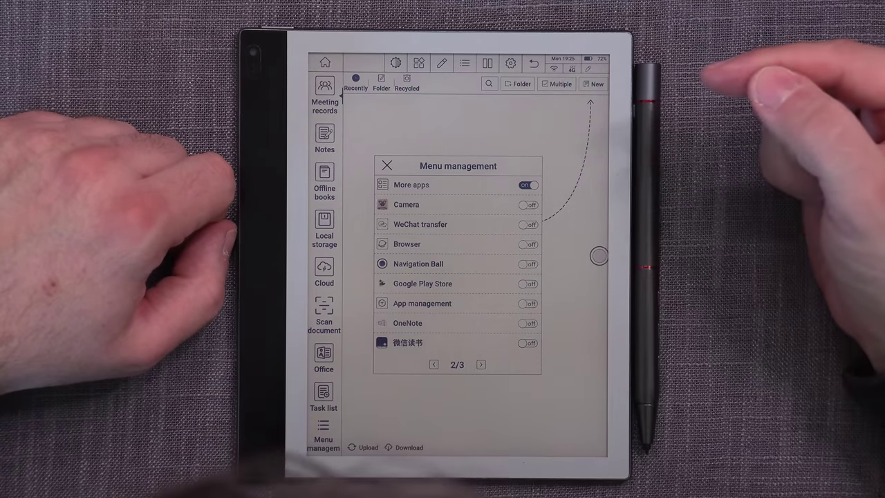
left_click(481, 364)
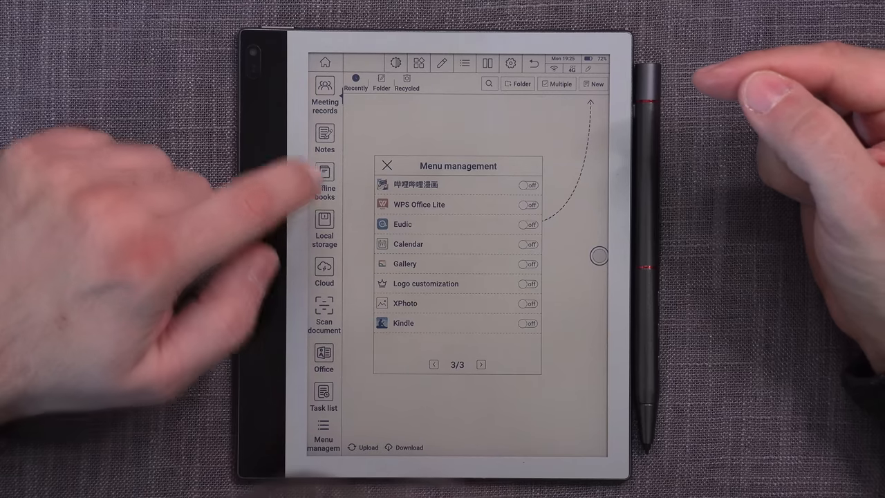
left_click(433, 365)
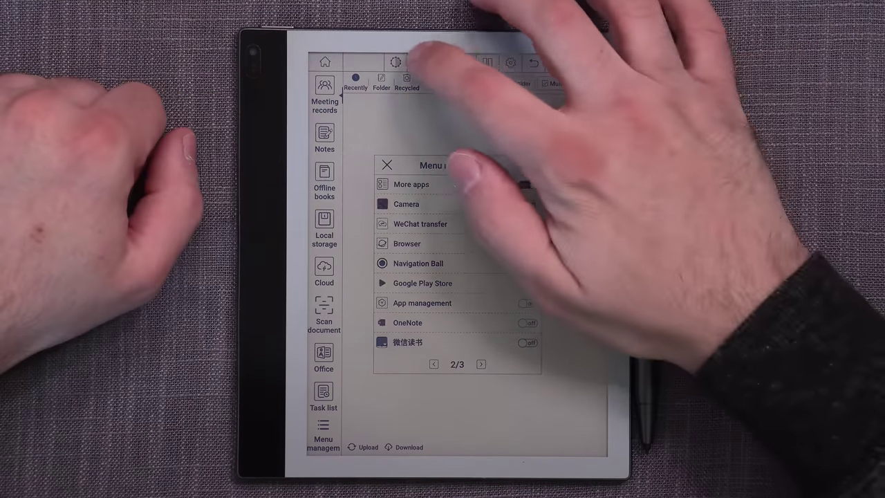
left_click(386, 164)
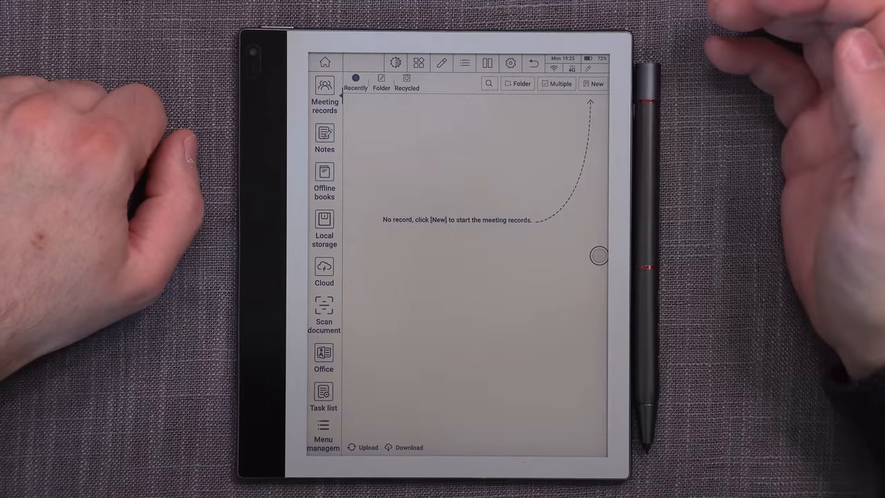
left_click(418, 63)
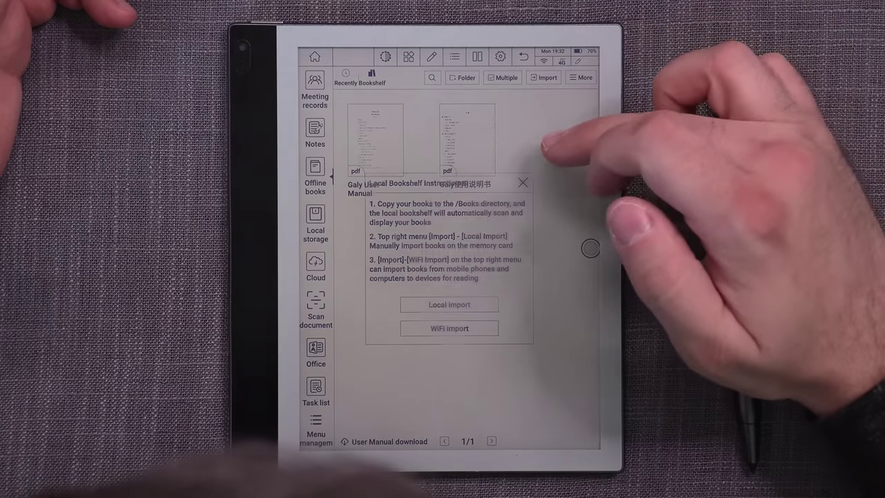
Step: Dismiss the import instructions and start a local import onto the bookshelf
left_click(523, 183)
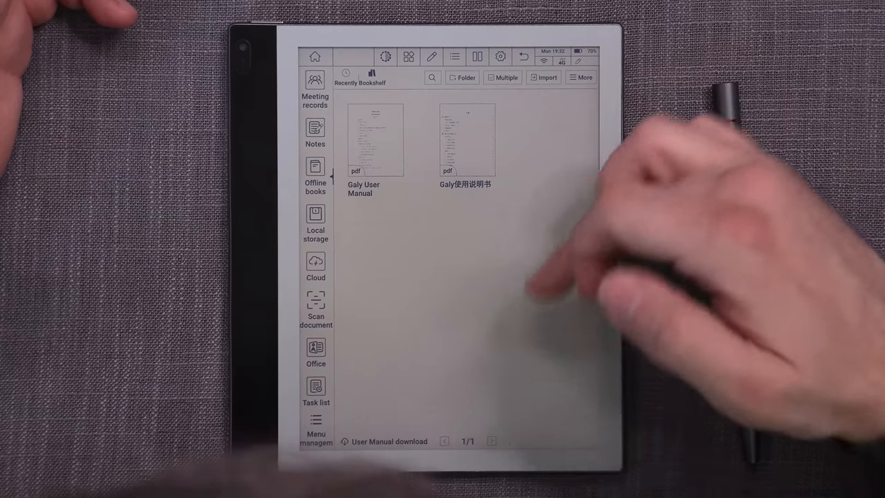
left_click(545, 78)
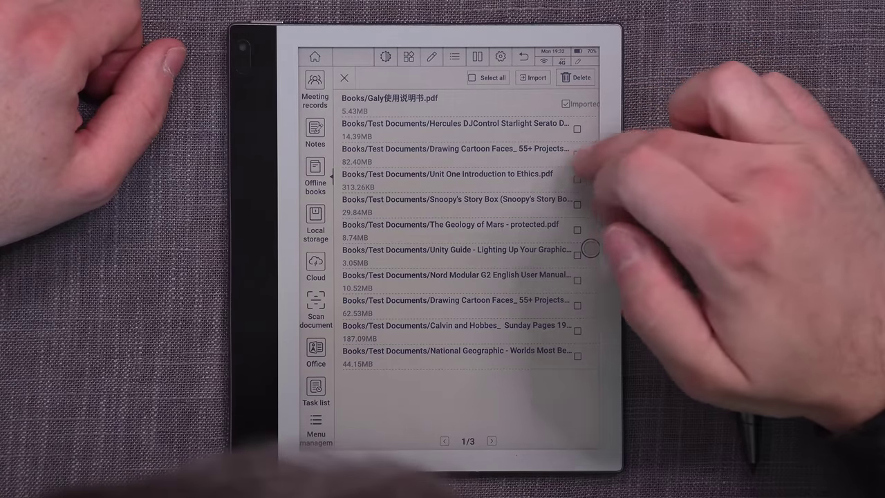
Step: Tick the Test Documents PDFs for import: Hercules DJControl, Drawing Cartoon Faces, Ethics, Snoopy, Geology of Mars, Unity, Nord Modular G2, Calvin and Hobbes, National Geographic
left_click(578, 154)
left_click(578, 180)
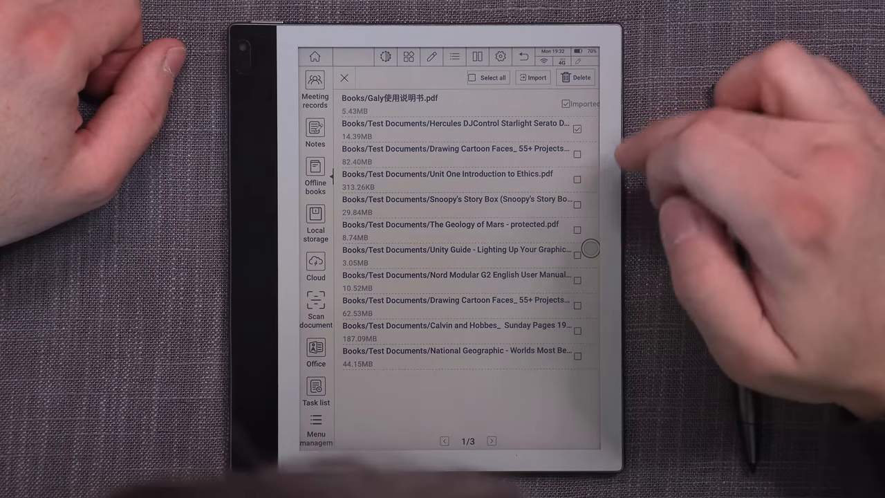
left_click(578, 130)
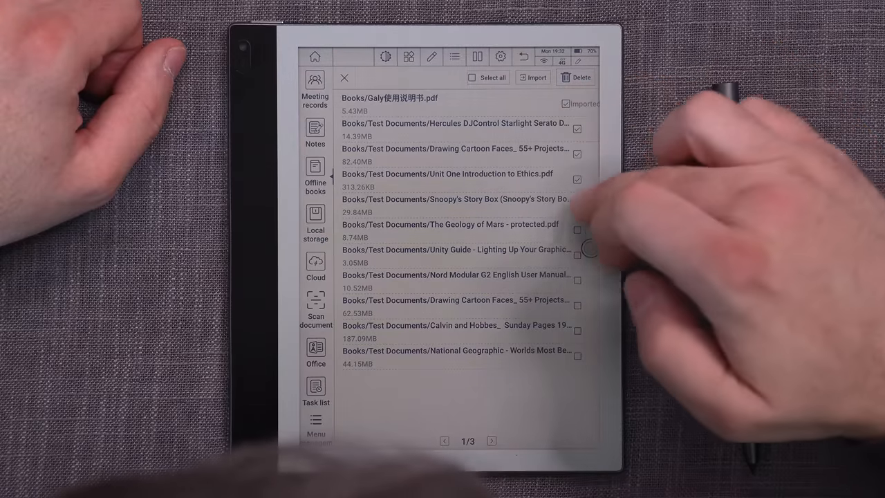
left_click(577, 205)
left_click(578, 230)
left_click(577, 255)
left_click(577, 281)
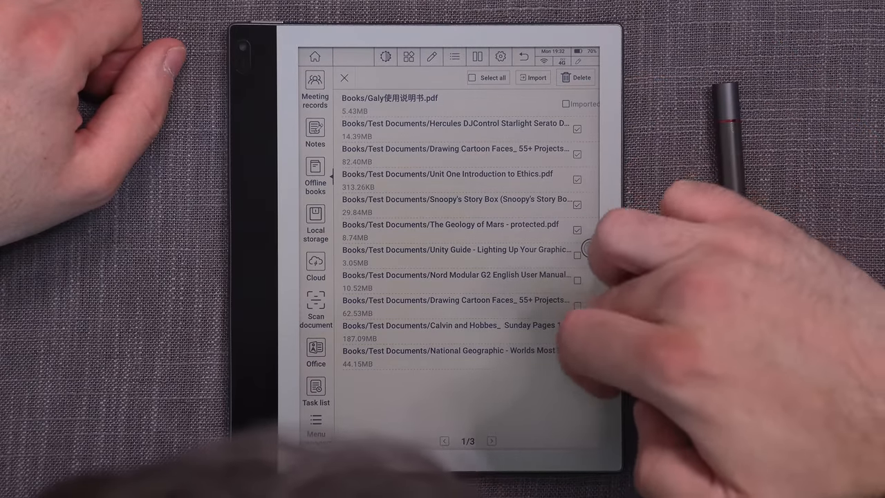
left_click(578, 305)
left_click(578, 331)
left_click(578, 356)
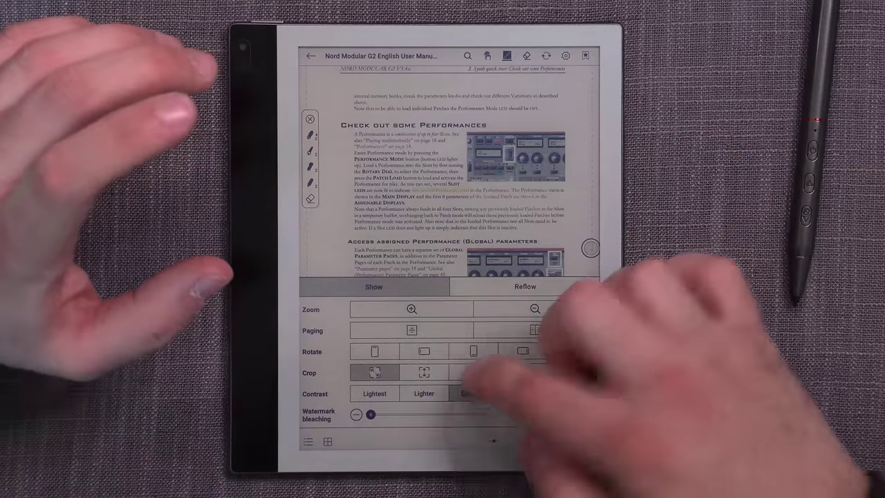
Step: Change the page margin cropping, dismiss the settings, and turn to the next manual page
left_click(474, 373)
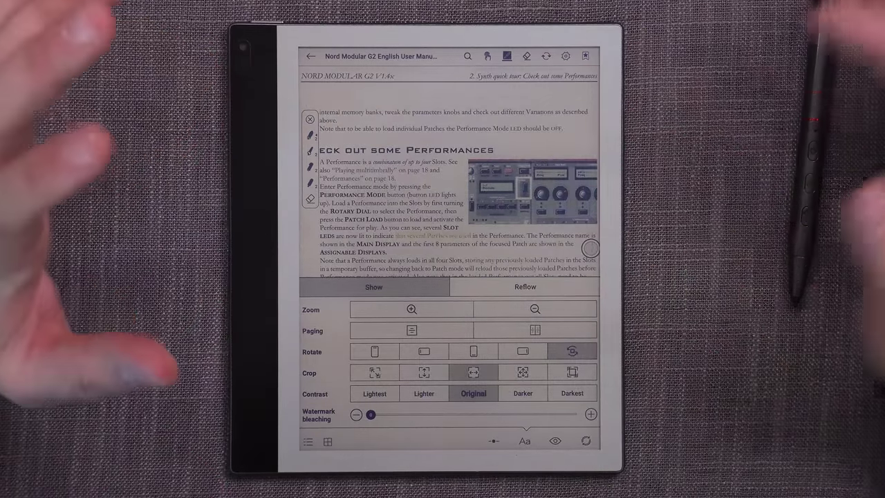
left_click(415, 173)
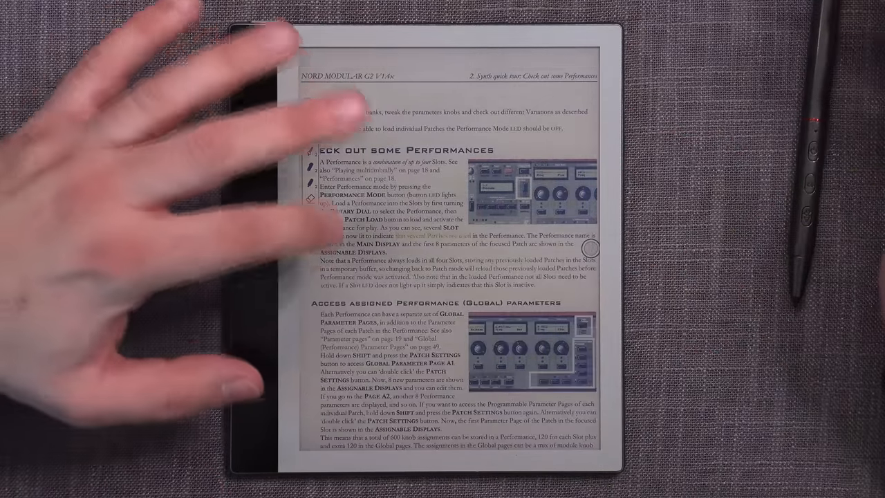
left_click(325, 208)
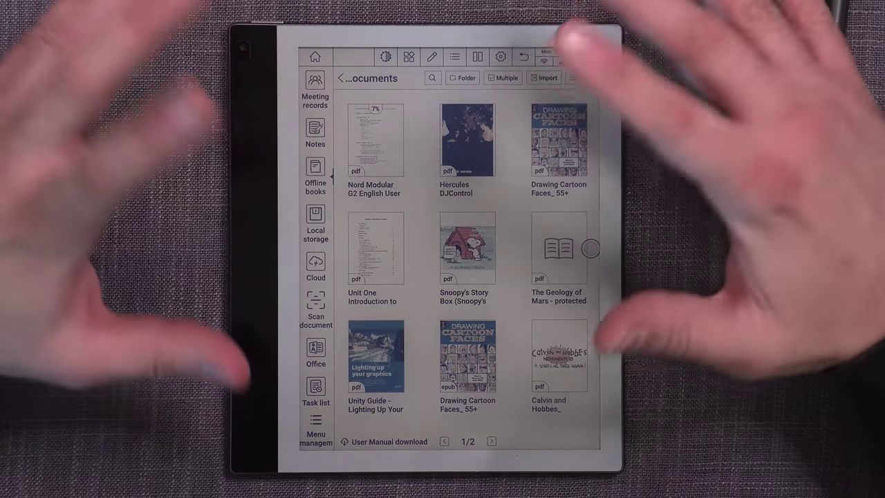
Step: Bring up the recently used apps switcher
left_click(478, 57)
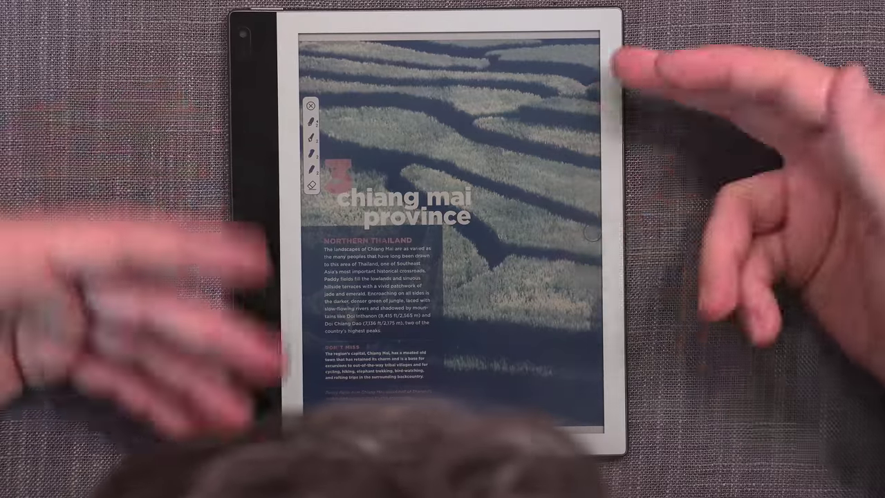
Step: Turn past the Chiang Mai Province page to the next magazine page
left_click(567, 228)
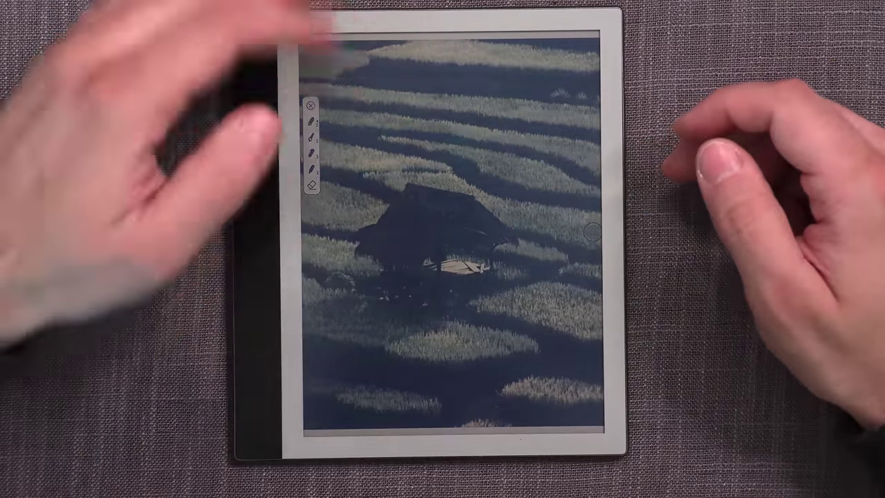
Step: Lower dark enhancement to 0 in Eink Center and return to the hut photo
left_click(449, 208)
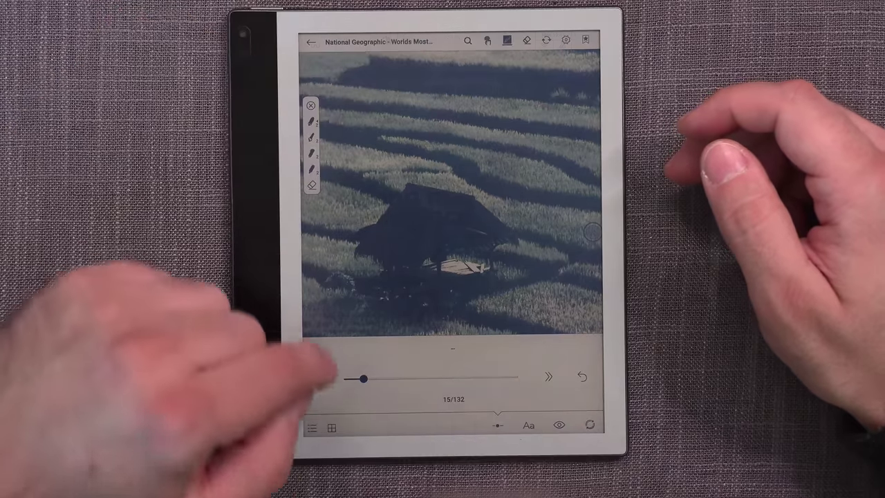
left_click(590, 424)
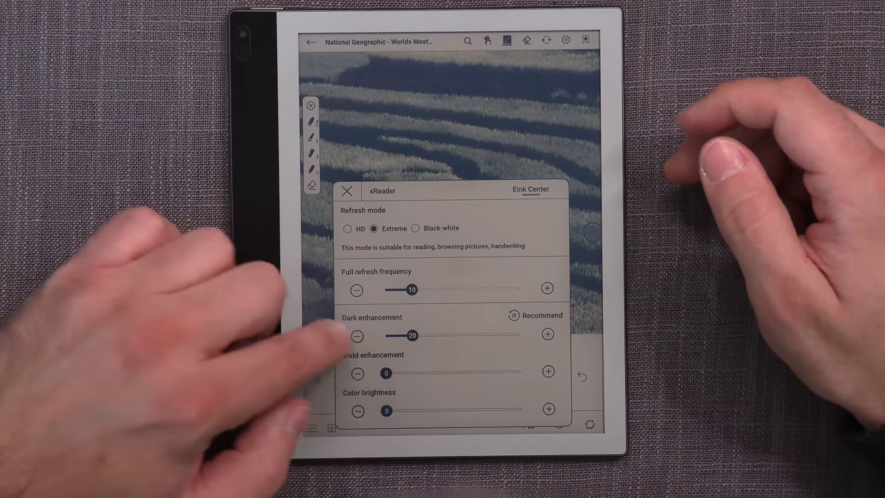
left_click(386, 336)
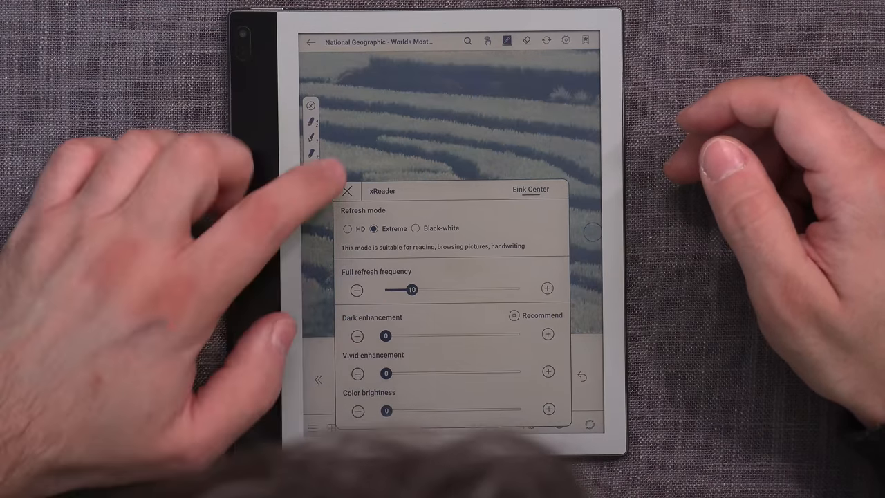
left_click(346, 190)
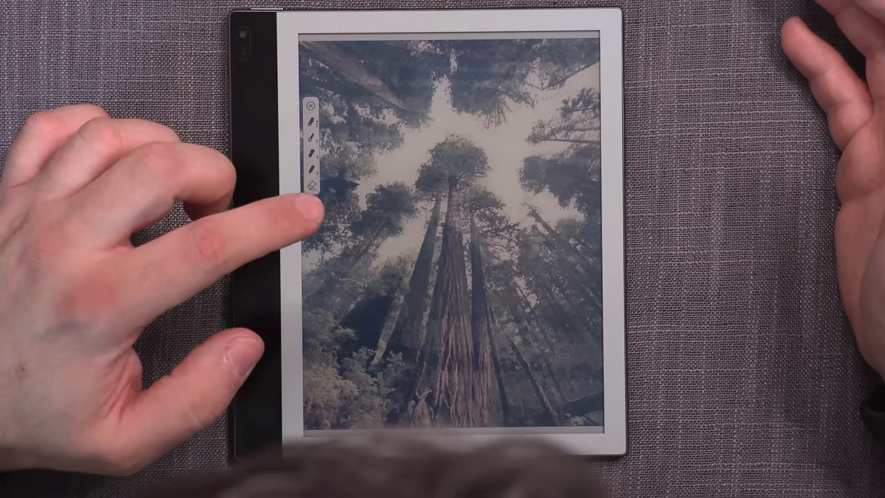
Step: Flip between the redwood and saguaro pages and back to the Chiang Mai Province spread
left_click(325, 256)
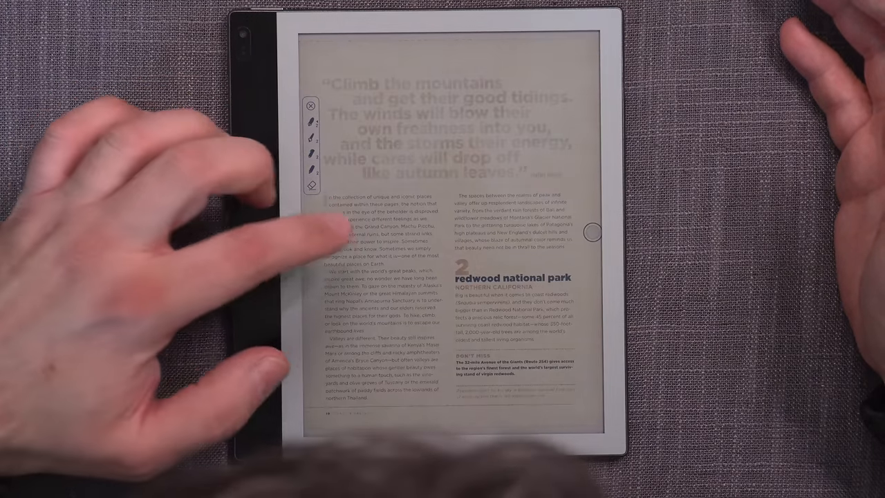
left_click(339, 242)
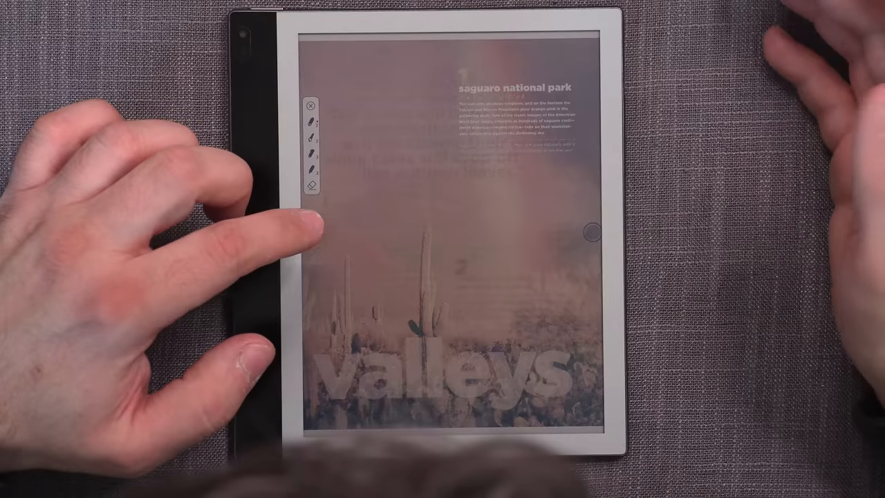
left_click(581, 228)
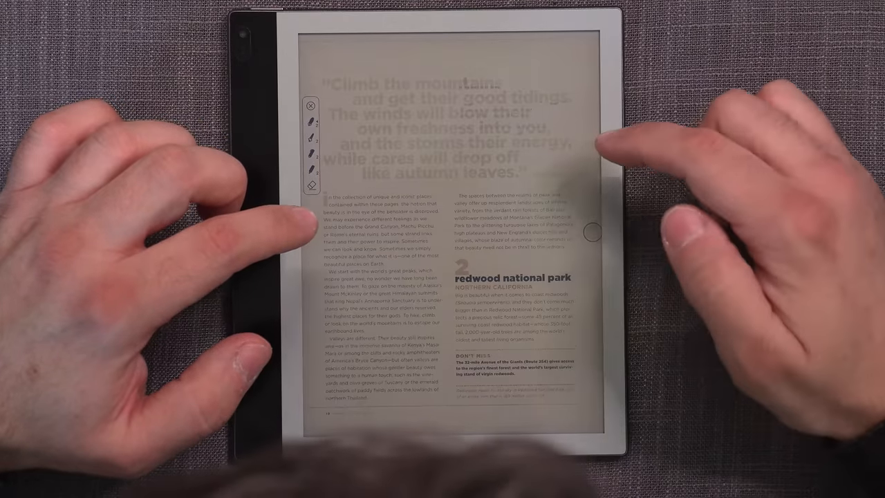
left_click(567, 201)
left_click(581, 173)
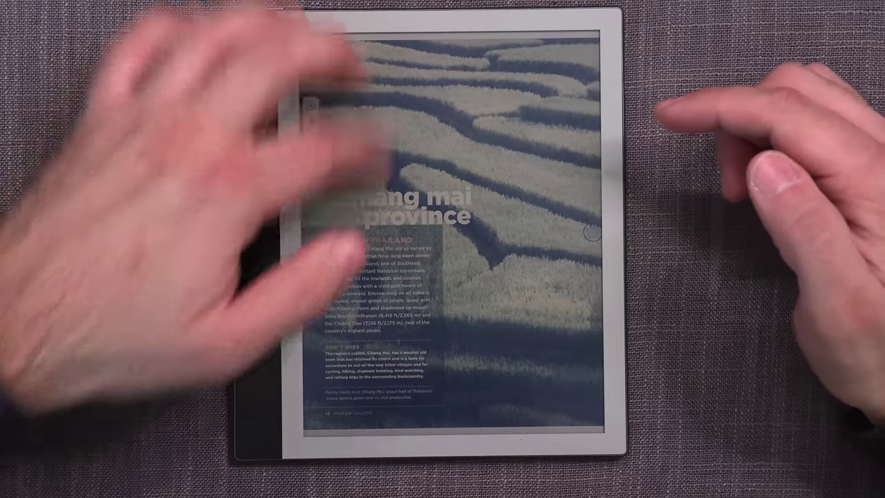
Step: Bring up the reader controls and reopen the e-ink display settings
left_click(325, 138)
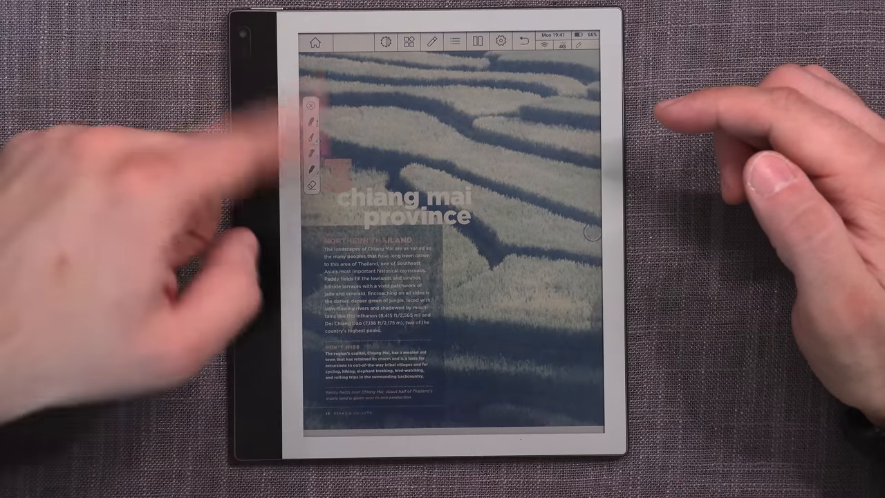
left_click(374, 41)
left_click(360, 62)
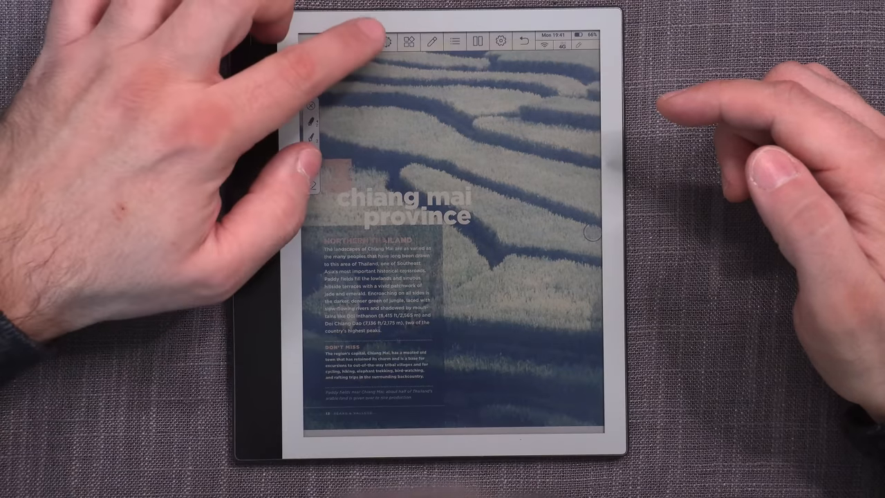
left_click(377, 28)
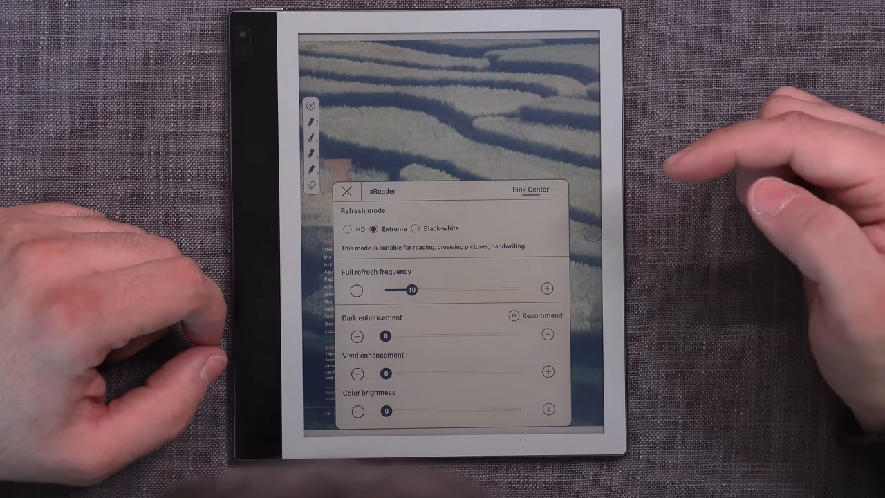
Step: Raise dark enhancement to 10 and settle vivid enhancement at 20
left_click(548, 335)
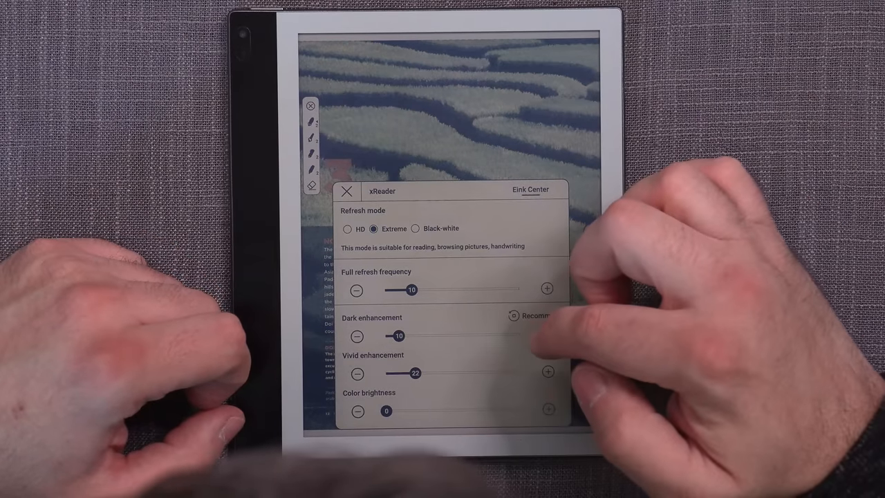
left_click_drag(419, 373, 431, 373)
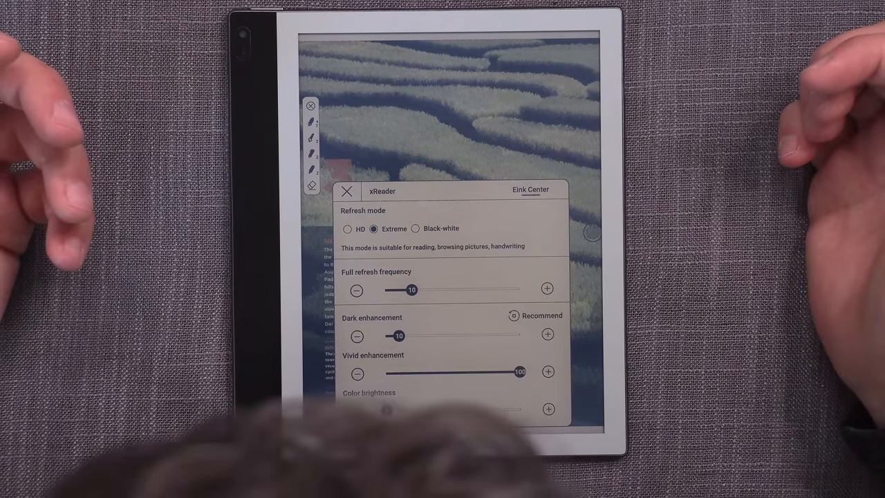
left_click_drag(520, 373, 511, 373)
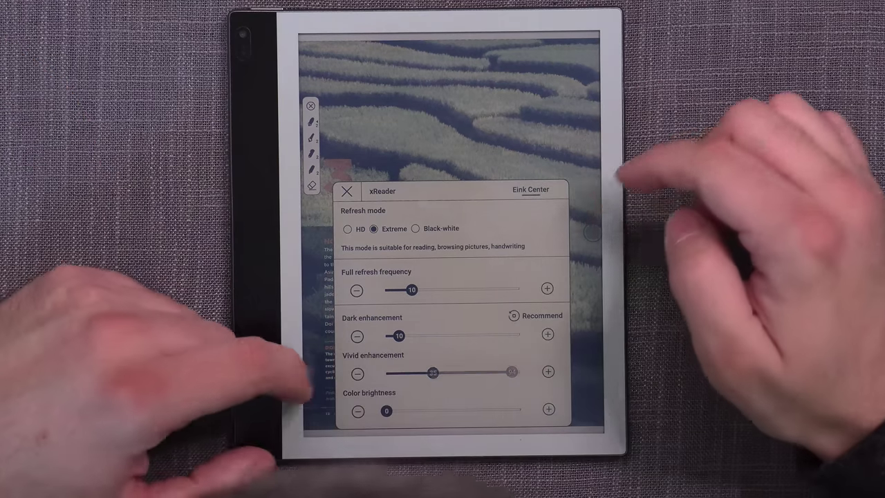
left_click(357, 373)
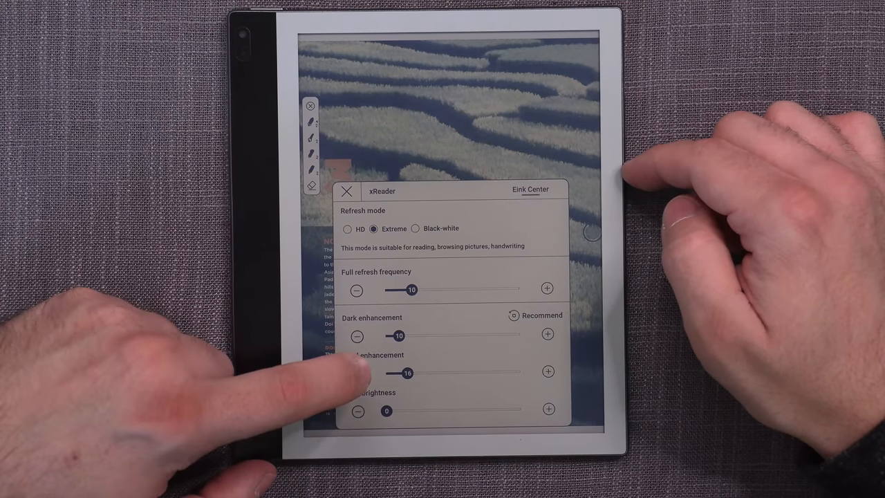
left_click(547, 372)
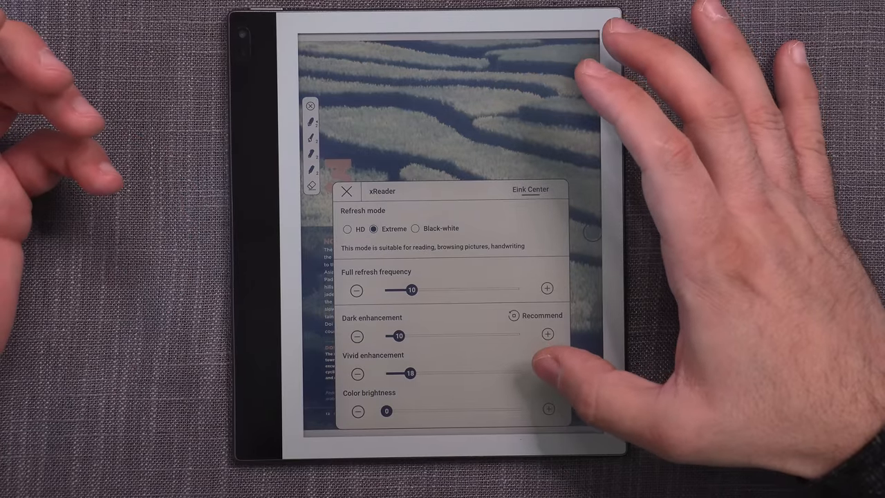
left_click(547, 372)
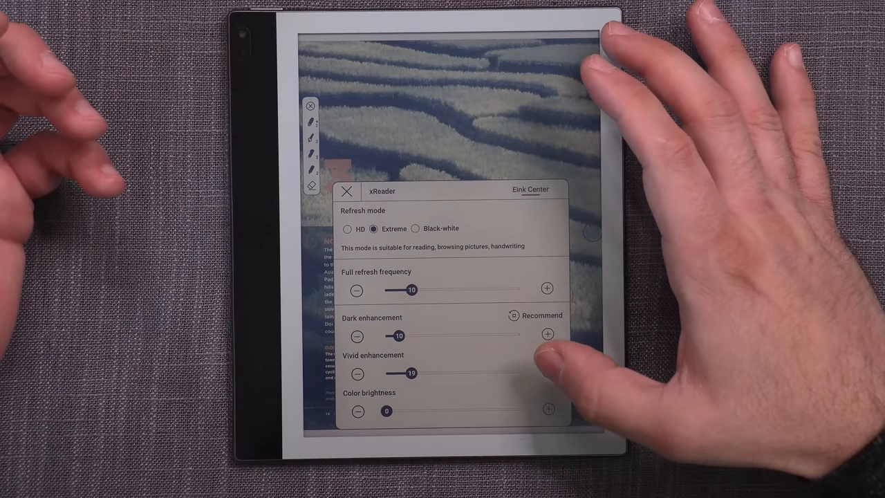
left_click(548, 372)
Step: Nudge color brightness up and back down, then turn to the hut-in-rice-terraces page
left_click_drag(386, 411, 398, 410)
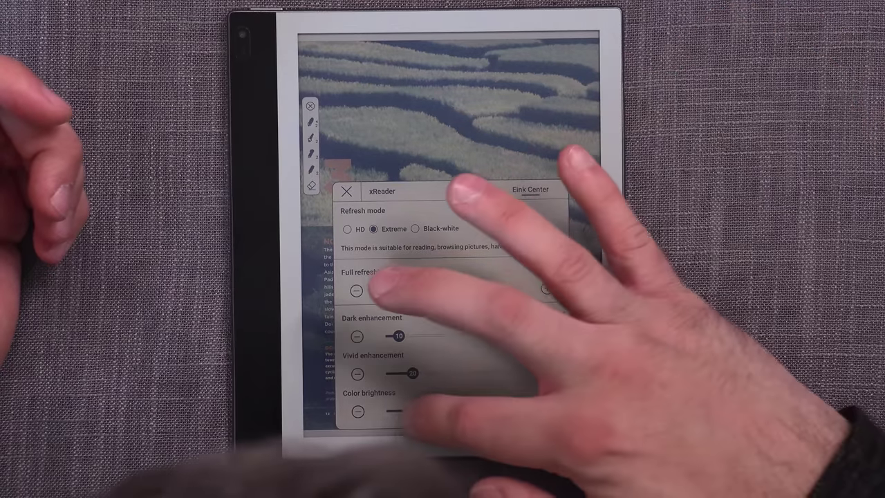
left_click_drag(420, 411, 412, 411)
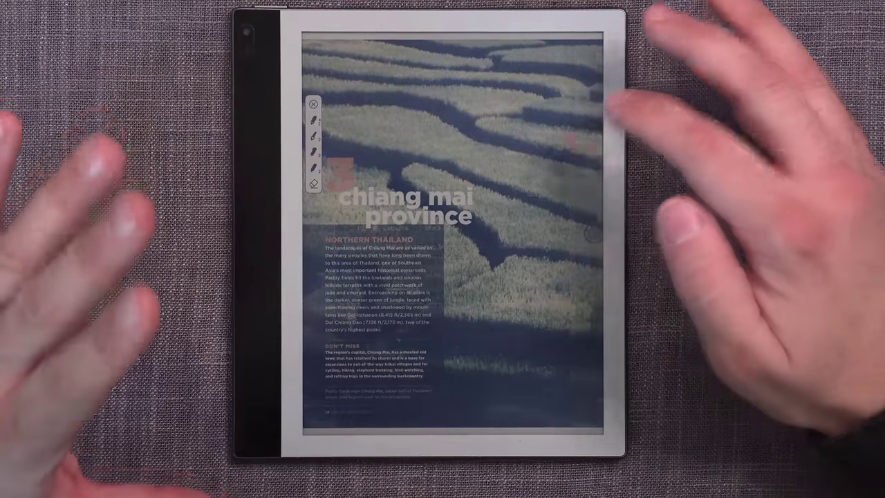
left_click(595, 110)
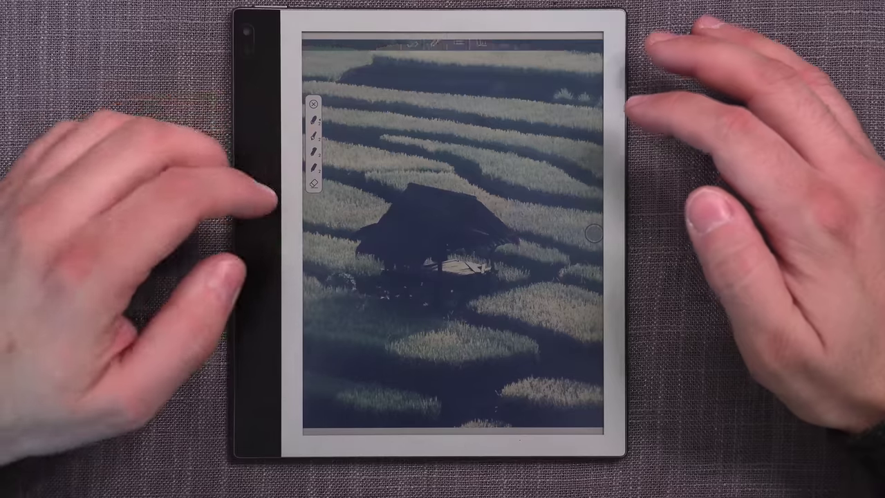
Step: Lower xReader's Dark enhancement to 2 in the Eink Center
left_click(325, 48)
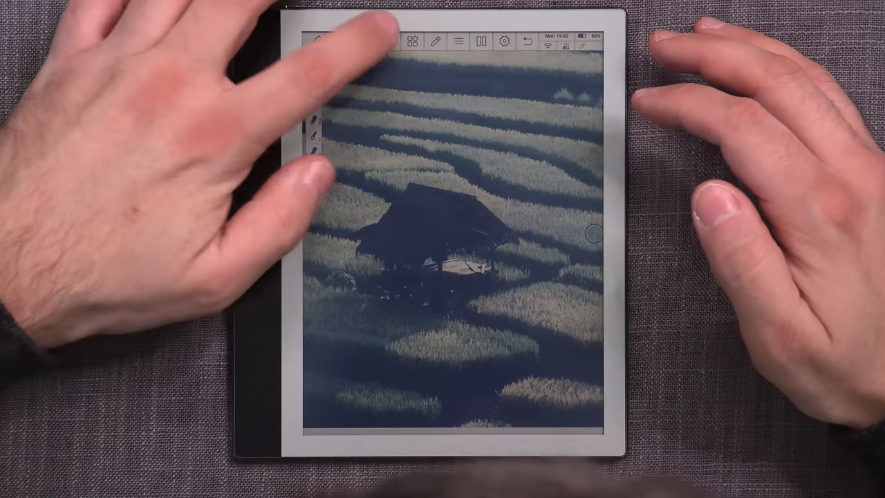
left_click(325, 41)
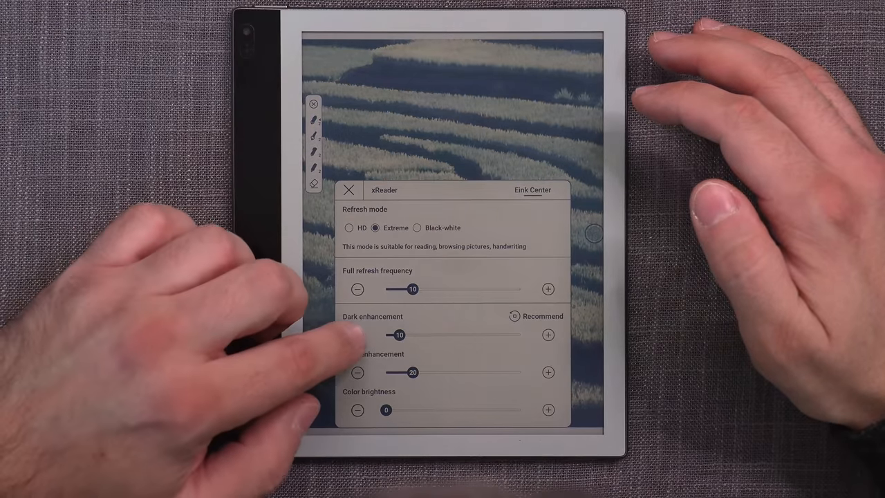
left_click_drag(399, 335, 388, 334)
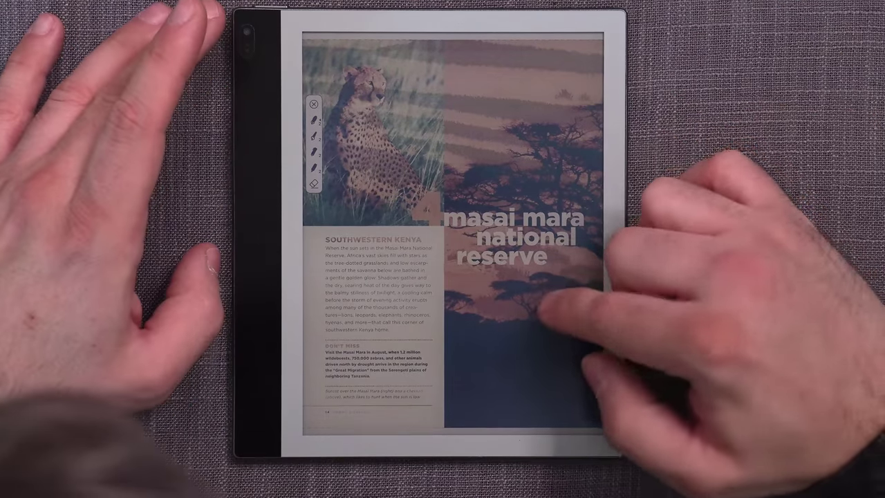
Step: Turn forward four pages past the later photos in the reader
left_click(567, 311)
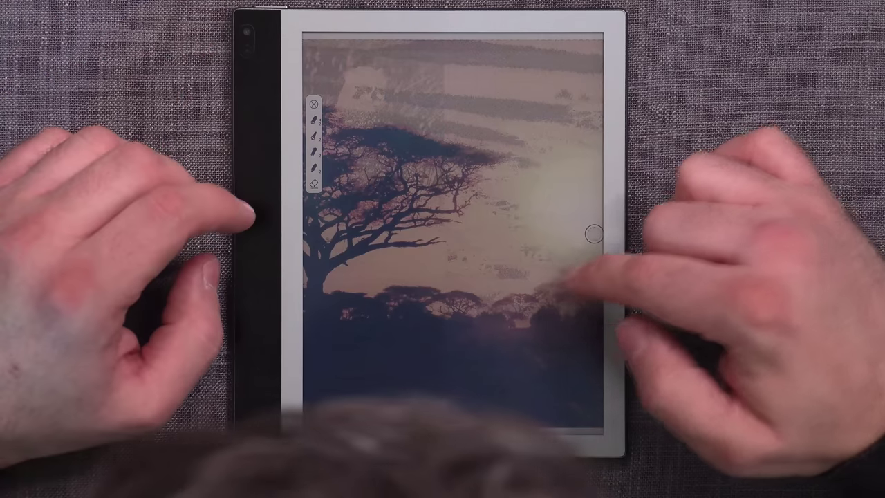
left_click(581, 284)
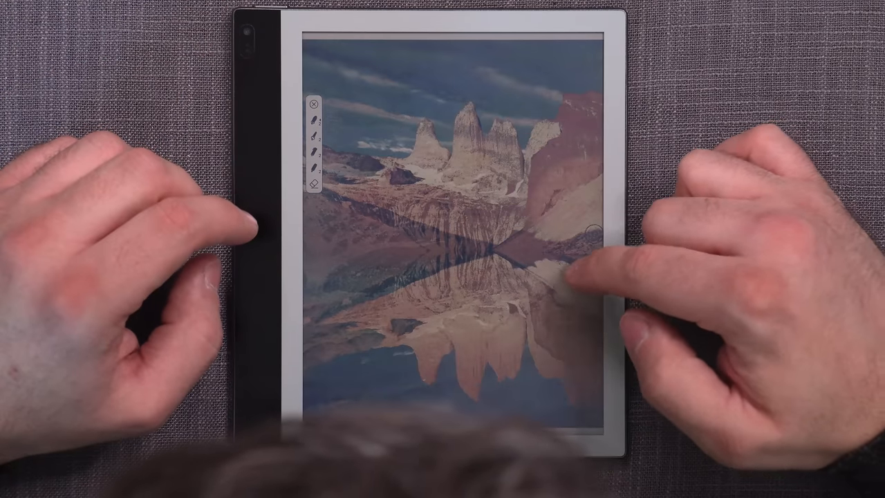
left_click(591, 252)
left_click(591, 253)
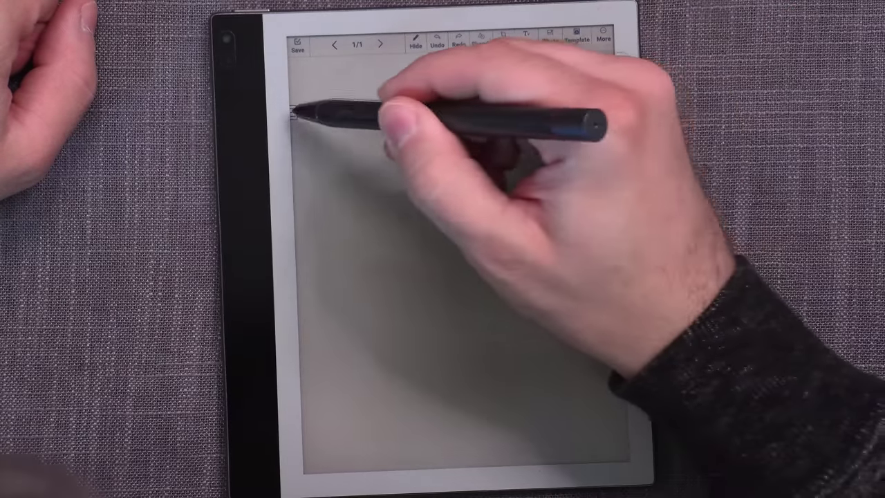
Step: Expand the pen tools and show the note's page template choices
left_click(303, 112)
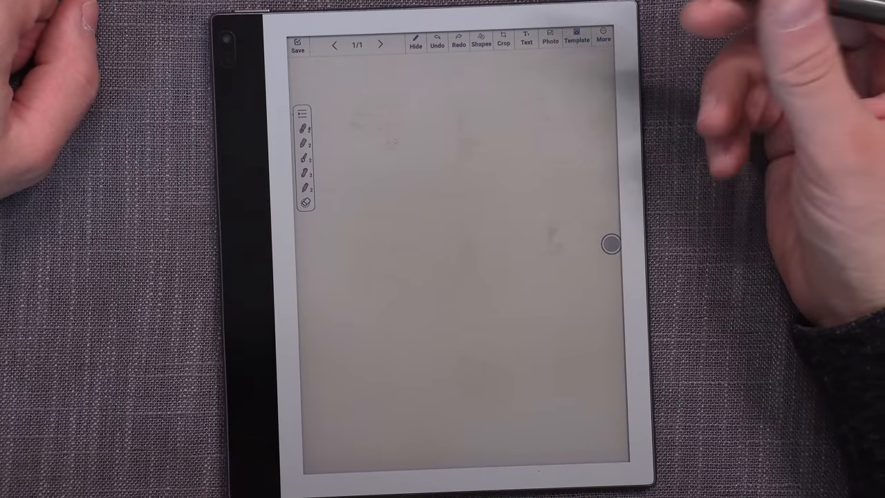
left_click(574, 40)
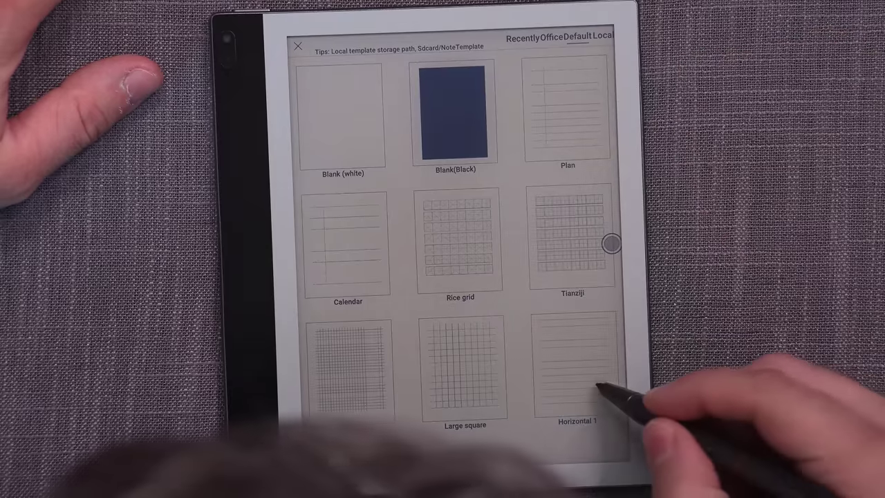
Step: Rule the note page with the Horizontal 1 template and show the templates again
left_click(598, 387)
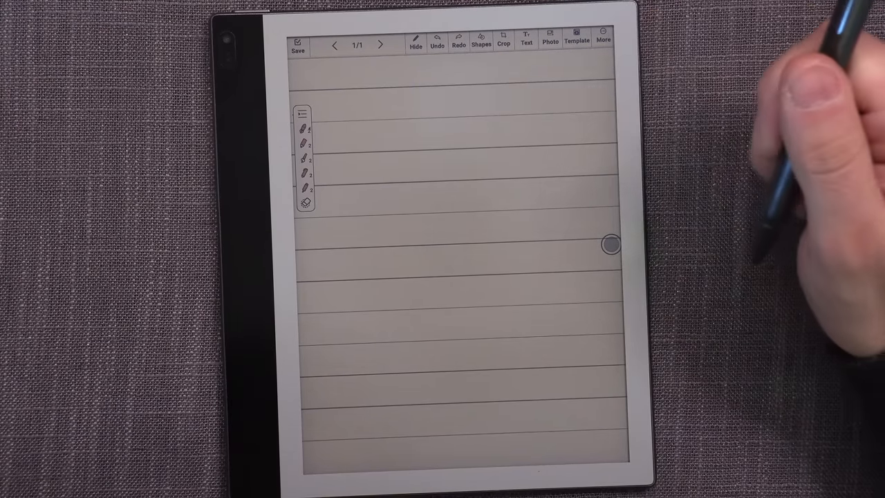
left_click(577, 40)
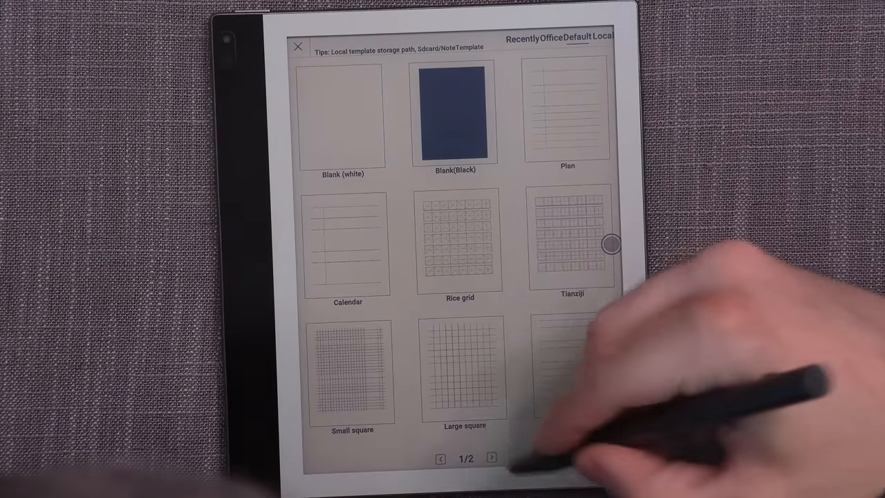
Step: Apply a different lined template from template page 2/2 to the note
left_click(492, 458)
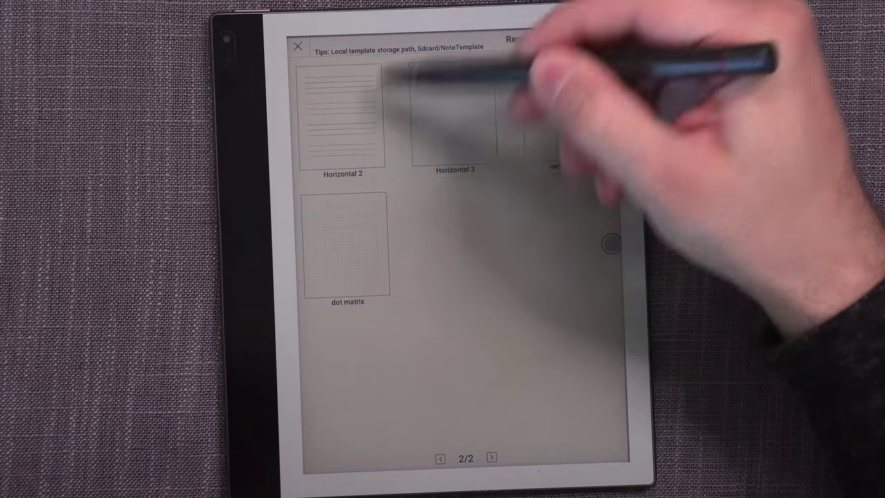
left_click(451, 114)
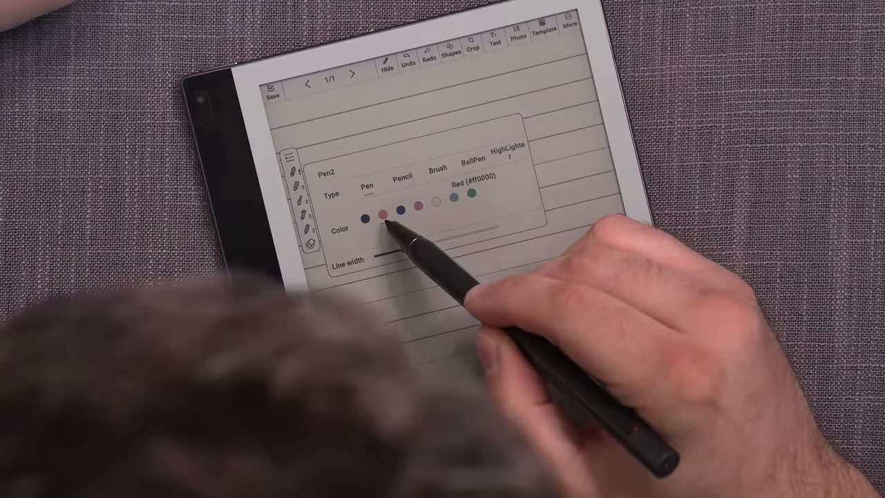
Step: Choose red as the pen colour in the pen settings
left_click(384, 216)
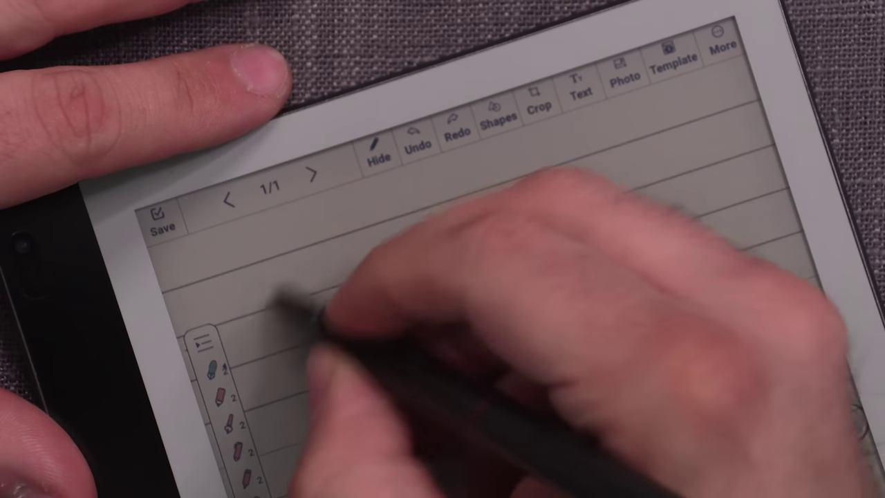
Step: Handwrite 'ok so this is me writing on the Galy' in green across the first two lines
mouse_move(258, 290)
left_mouse_down()
mouse_move(269, 273)
mouse_move(304, 294)
left_mouse_up()
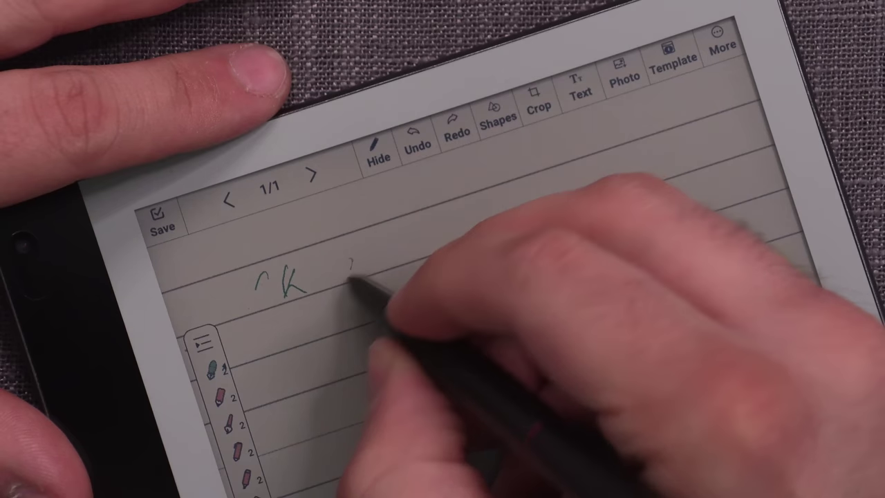
left_click_drag(346, 273, 377, 276)
mouse_move(401, 235)
left_mouse_down()
mouse_move(429, 266)
mouse_move(456, 238)
left_mouse_up()
mouse_move(491, 207)
left_mouse_down()
mouse_move(515, 225)
mouse_move(588, 194)
left_mouse_up()
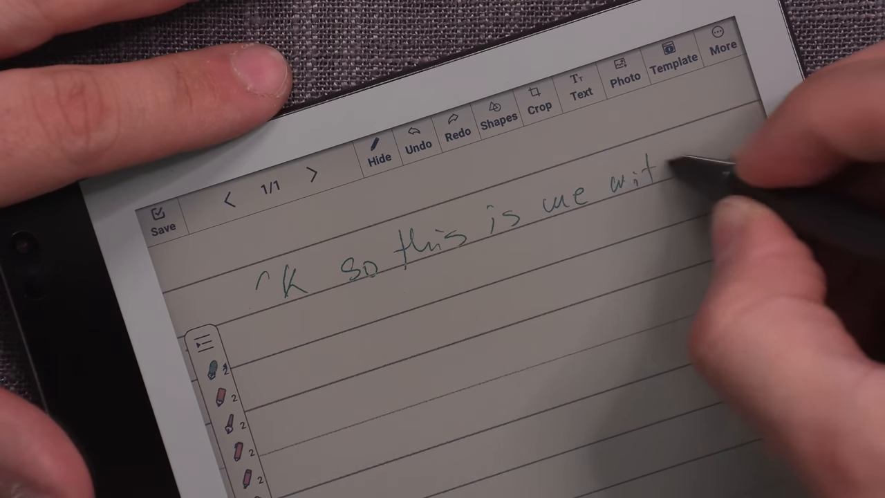
left_click_drag(692, 166, 685, 200)
left_click_drag(723, 149, 747, 155)
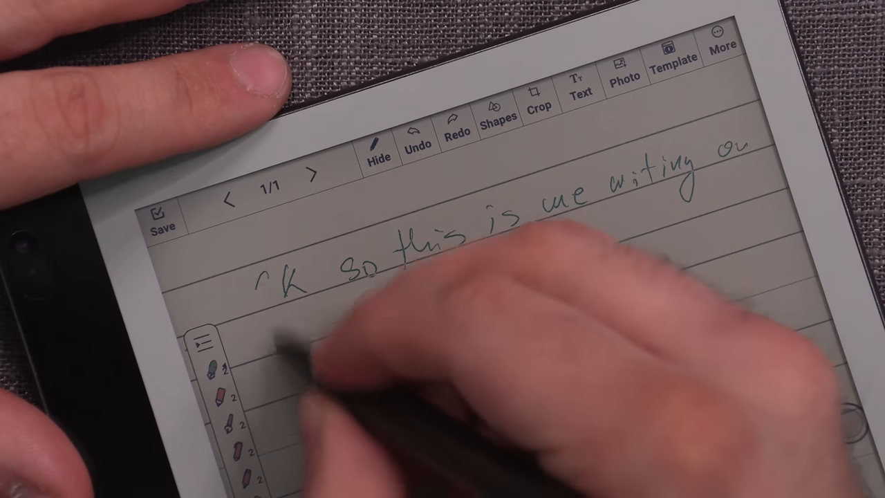
mouse_move(273, 318)
left_mouse_down()
mouse_move(280, 353)
mouse_move(305, 342)
left_mouse_up()
left_click_drag(307, 332, 322, 338)
mouse_move(377, 308)
left_mouse_down()
mouse_move(384, 325)
mouse_move(422, 332)
left_mouse_up()
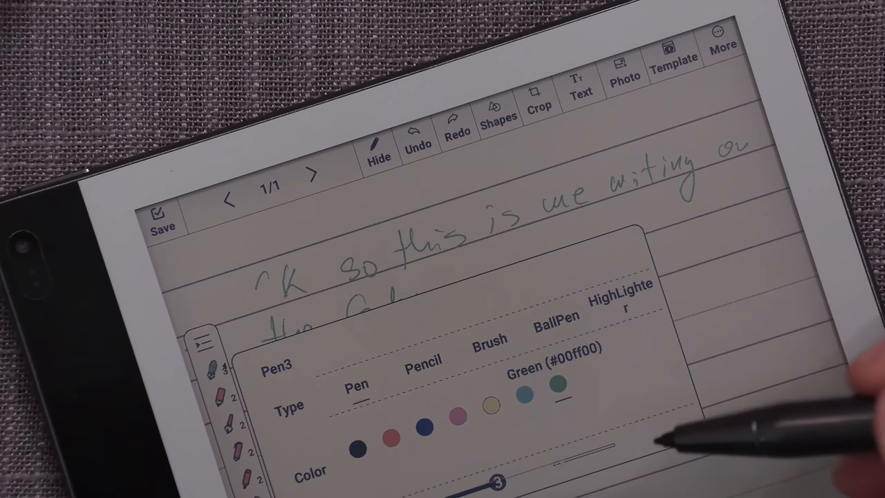
Step: Set the pen to line width 4 in red, then dismiss the Eink Center panel
left_click_drag(498, 483, 557, 463)
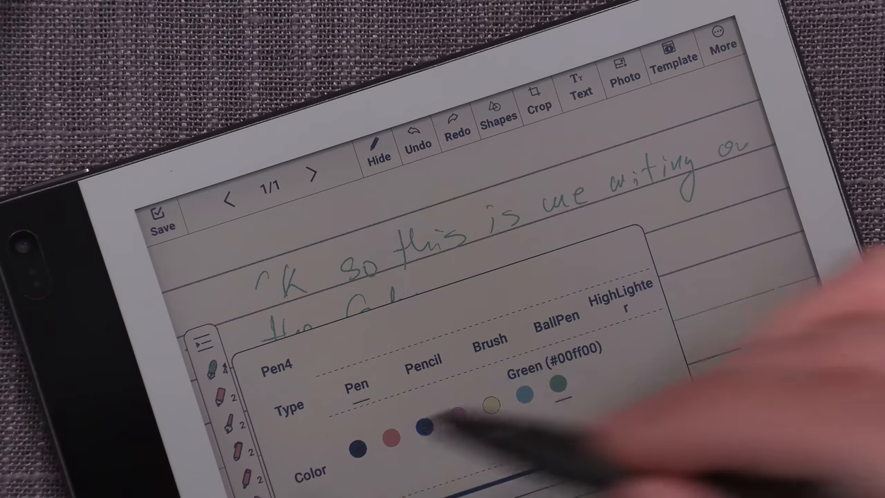
left_click(391, 437)
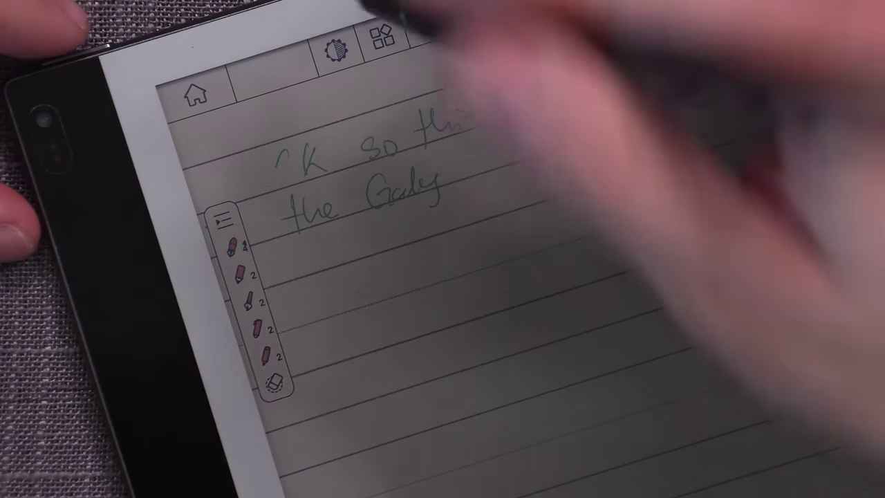
left_click(336, 50)
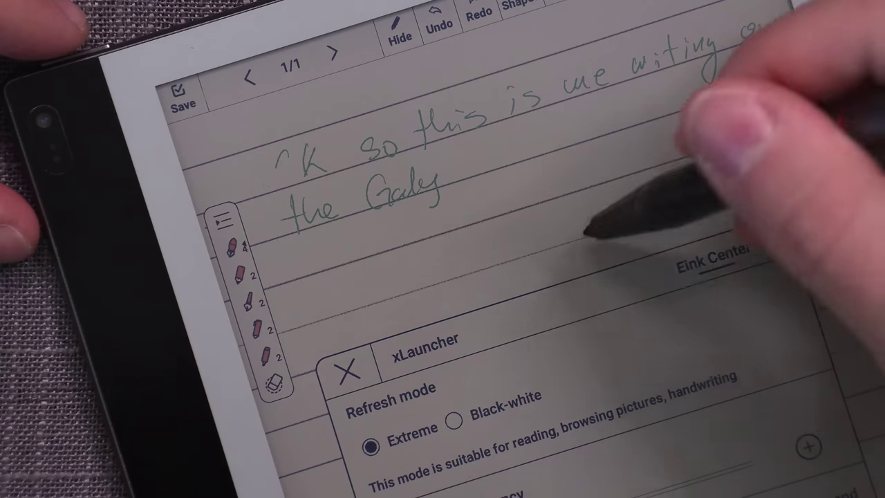
left_click(651, 222)
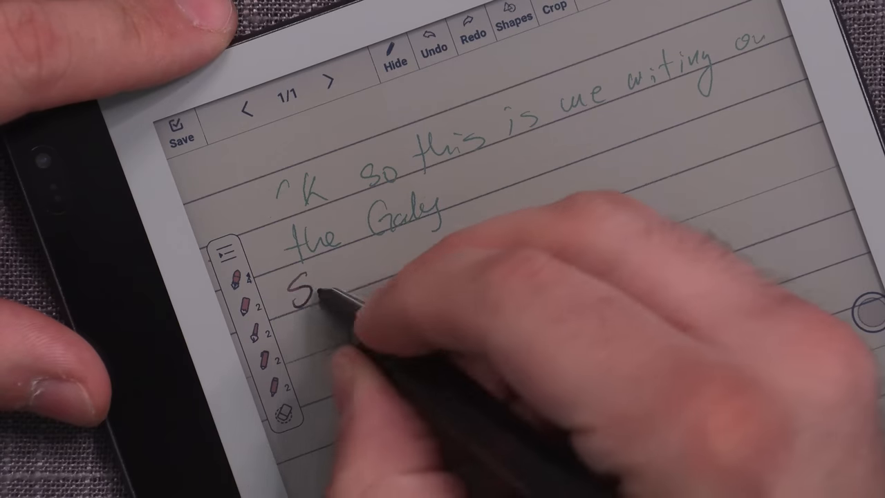
Step: Write 'So test number two, is a lot better.' in red with 'better.' double-underlined
left_click_drag(325, 289, 323, 299)
mouse_move(360, 277)
left_mouse_down()
mouse_move(387, 280)
mouse_move(546, 223)
left_mouse_up()
mouse_move(553, 187)
left_mouse_down()
mouse_move(557, 207)
mouse_move(633, 200)
left_mouse_up()
left_click_drag(653, 173, 681, 173)
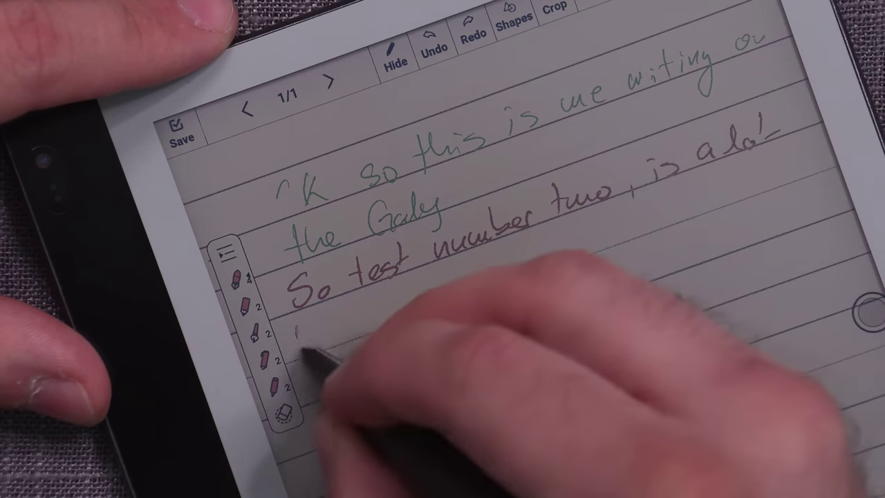
mouse_move(297, 326)
left_mouse_down()
mouse_move(314, 346)
mouse_move(397, 321)
left_mouse_up()
left_click_drag(311, 357, 401, 339)
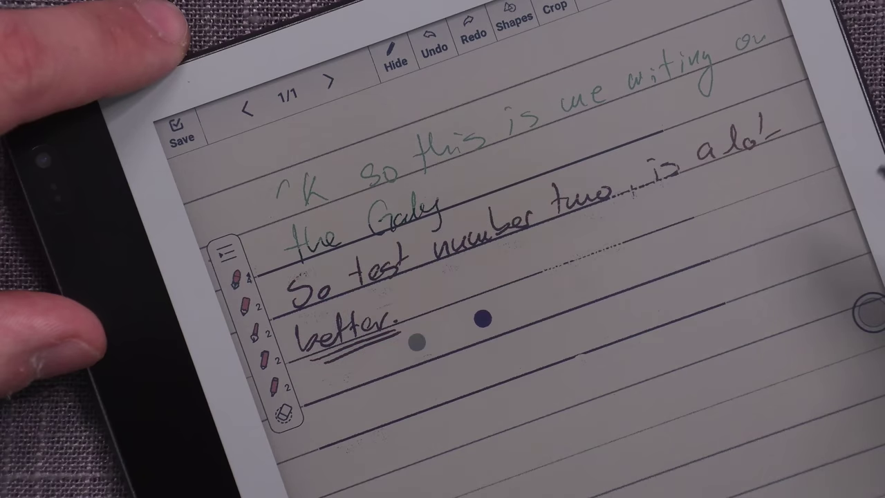
left_click(265, 360)
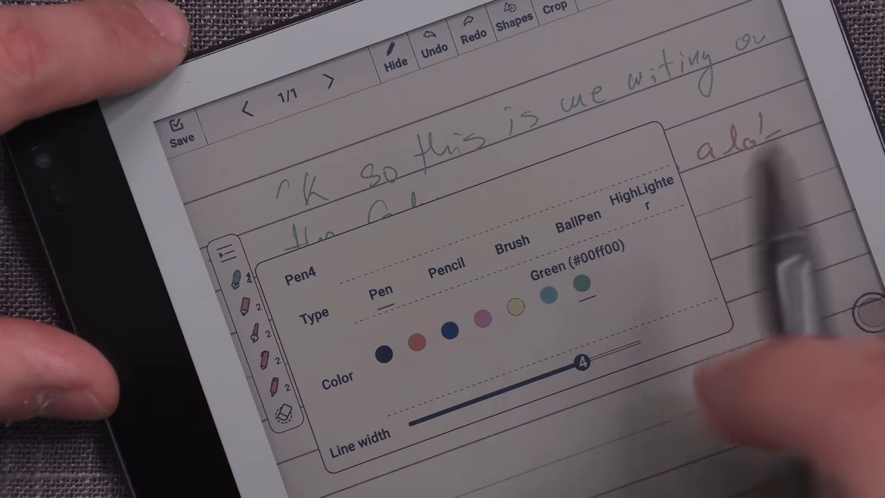
Step: Switch to green and write 'So Green performance is abysmal.' on the next lines
left_click(583, 282)
mouse_move(432, 284)
left_mouse_down()
mouse_move(424, 305)
mouse_move(453, 298)
left_mouse_up()
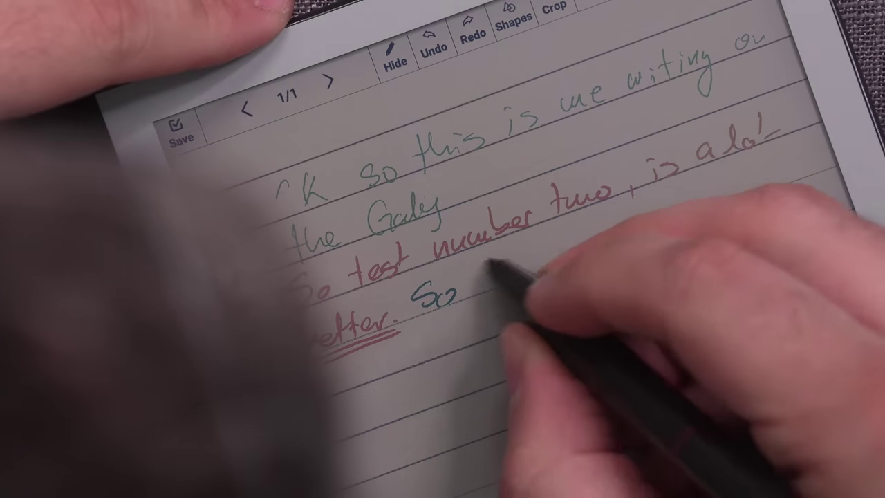
mouse_move(488, 266)
left_mouse_down()
mouse_move(505, 277)
mouse_move(602, 270)
mouse_move(650, 235)
left_mouse_up()
left_click_drag(719, 221, 744, 208)
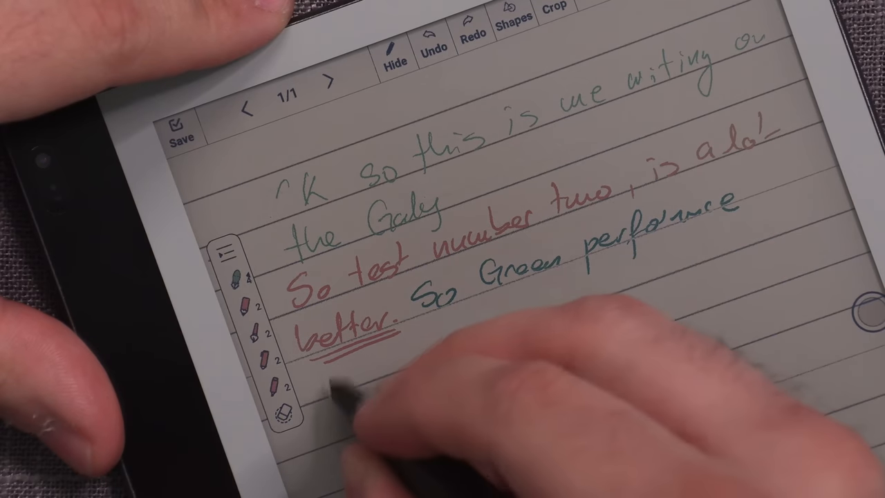
left_click_drag(332, 387, 353, 377)
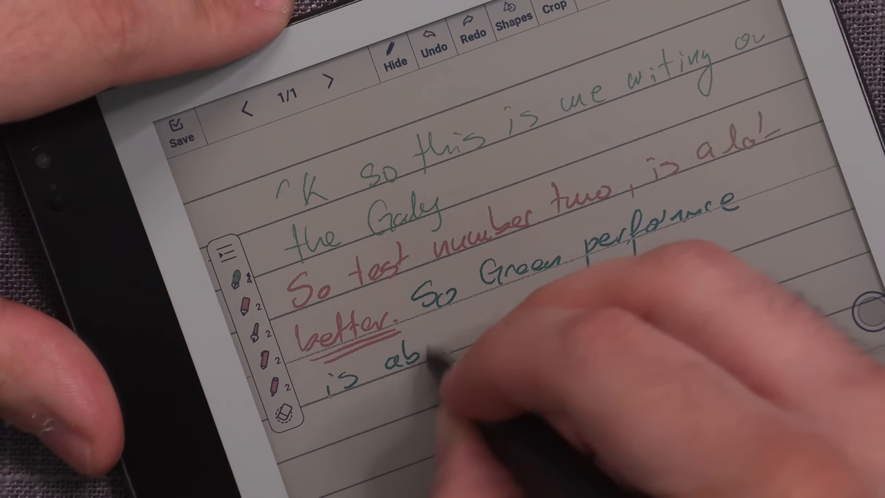
left_click_drag(487, 332, 518, 326)
left_click(529, 325)
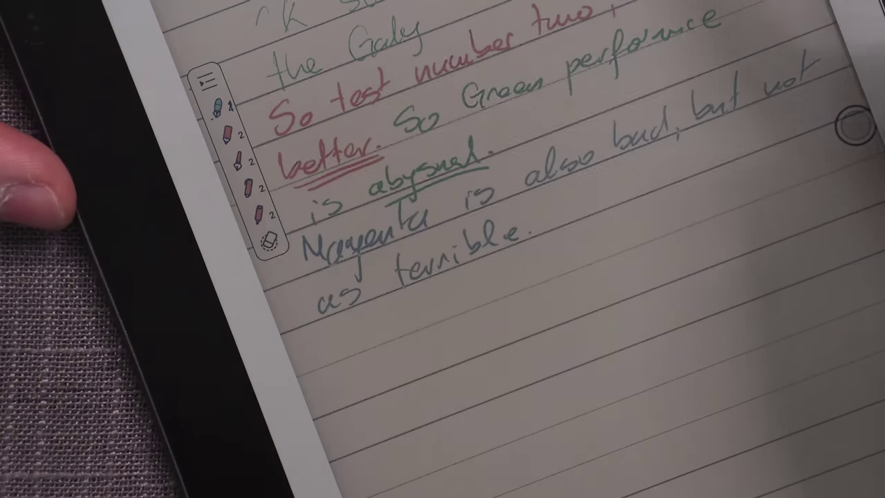
Step: Check the pen's colour and width settings and write a short yellow test stroke on the page
left_click(221, 103)
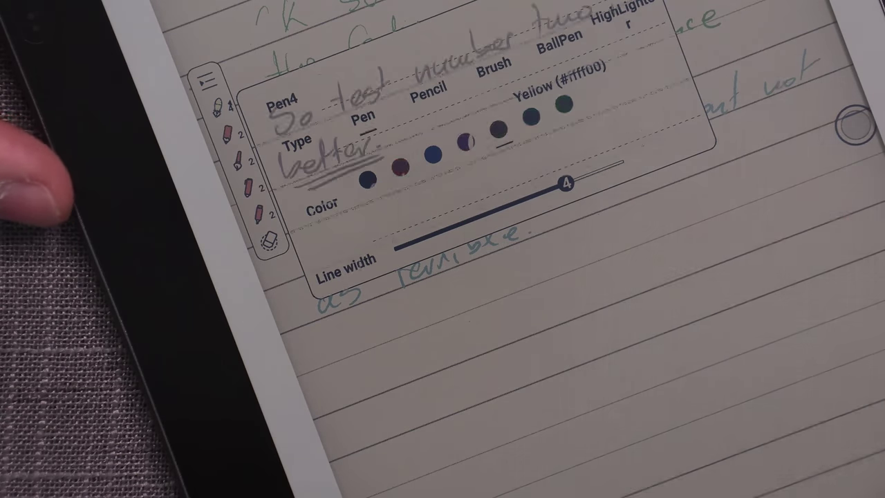
left_click(485, 381)
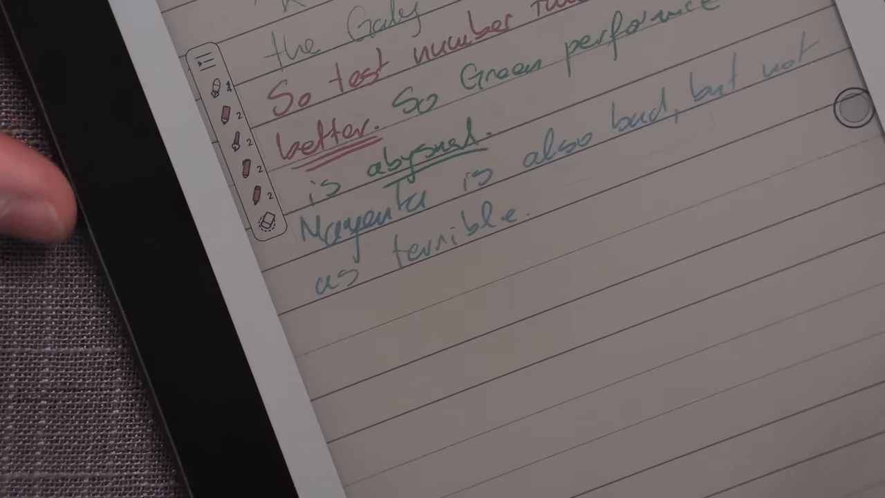
mouse_move(367, 332)
left_mouse_down()
mouse_move(377, 346)
mouse_move(498, 287)
left_mouse_up()
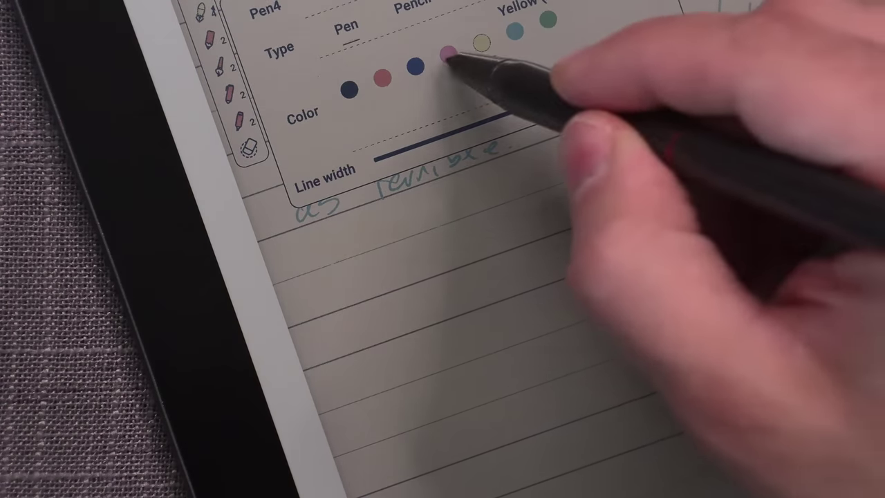
Step: Switch the pen colour to magenta and return to the page to handwrite test sentences
left_click(448, 55)
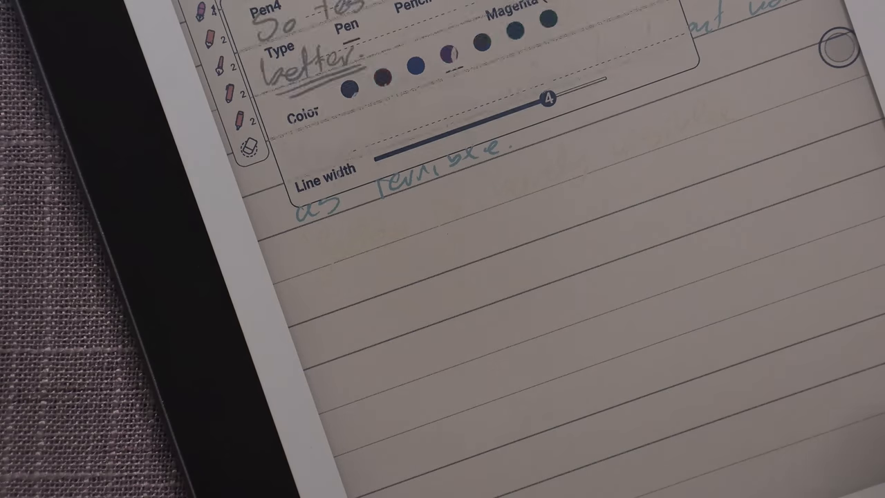
left_click(623, 276)
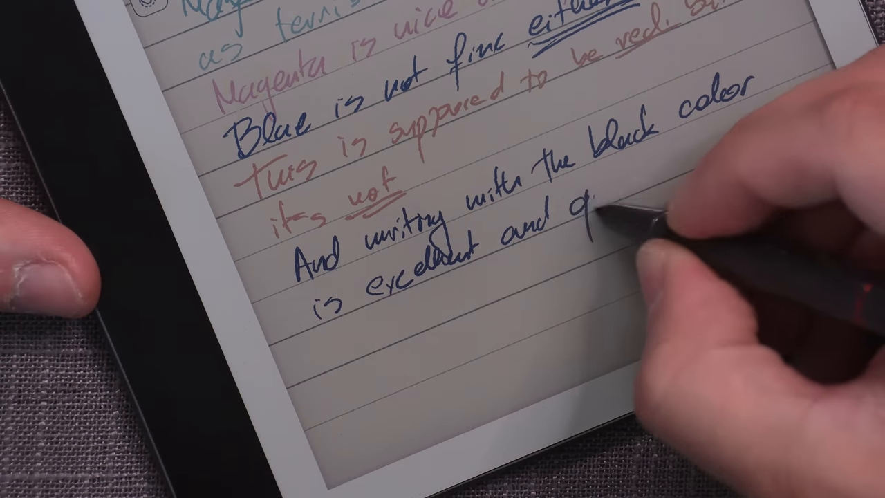
Step: Finish the word 'quite', underline 'fast' and draw a big zigzag with a dense scribble
mouse_move(616, 185)
left_mouse_down()
mouse_move(647, 188)
mouse_move(719, 162)
left_mouse_up()
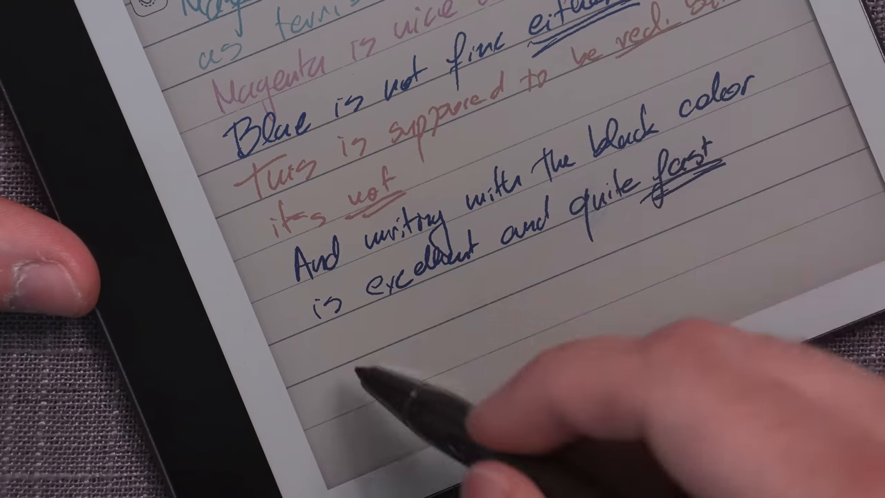
left_click_drag(574, 256, 328, 398)
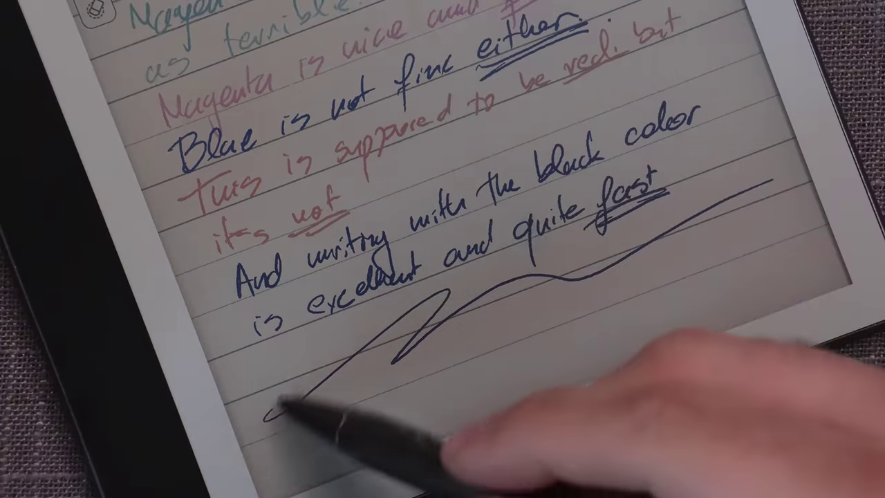
mouse_move(276, 401)
left_mouse_down()
mouse_move(359, 359)
mouse_move(575, 290)
left_mouse_up()
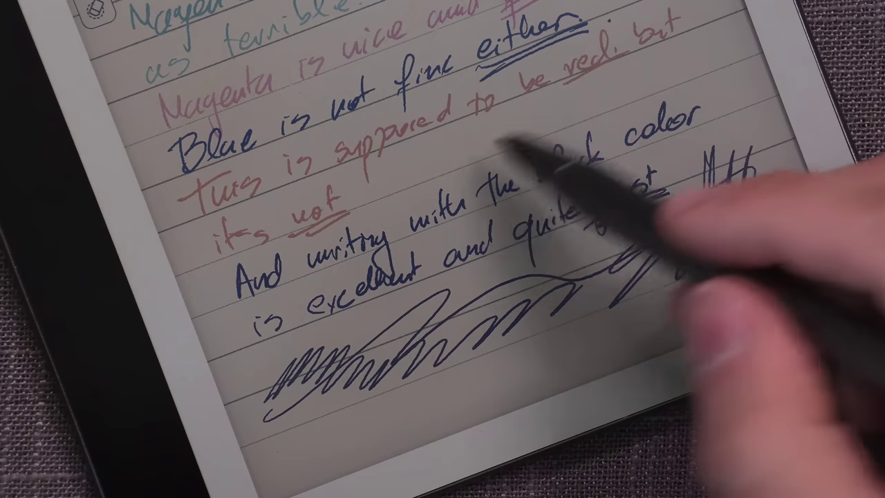
Step: Add a long thin curve, a small mark and a wavy stroke across the lower part of the page
left_click_drag(470, 159, 747, 249)
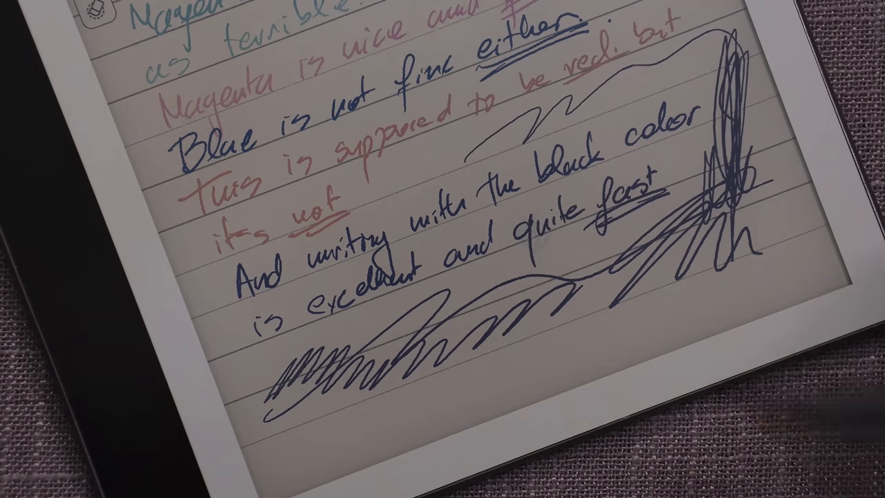
left_click_drag(470, 380, 491, 366)
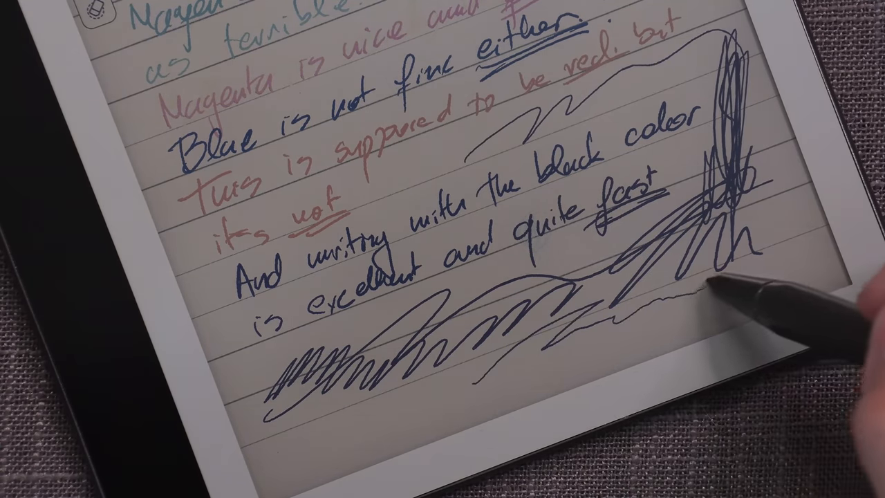
left_click_drag(387, 325, 214, 374)
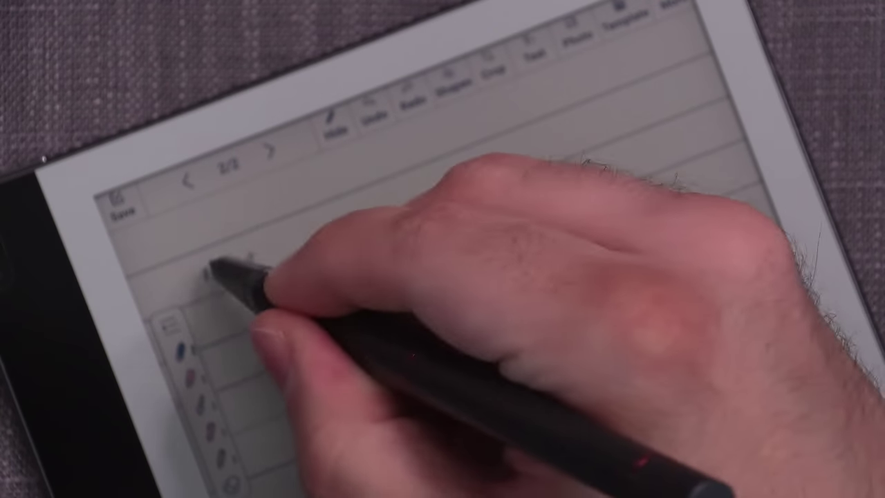
Step: Lasso and deselect the top-line squiggle, then extend it into a long wavy black stroke
left_click_drag(270, 297, 273, 294)
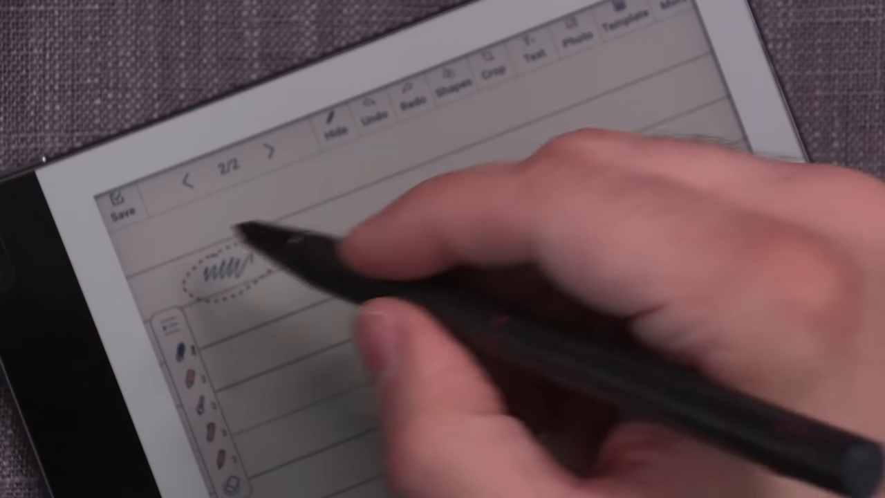
left_click(239, 194)
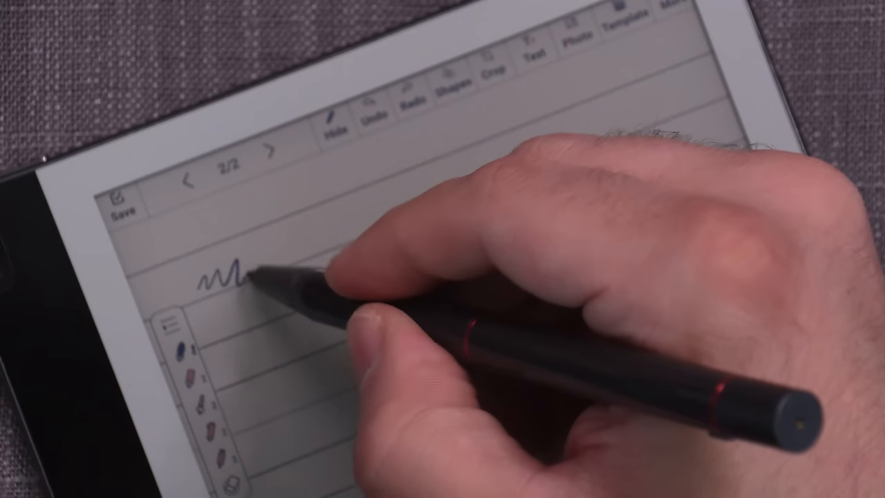
left_click_drag(304, 263, 481, 172)
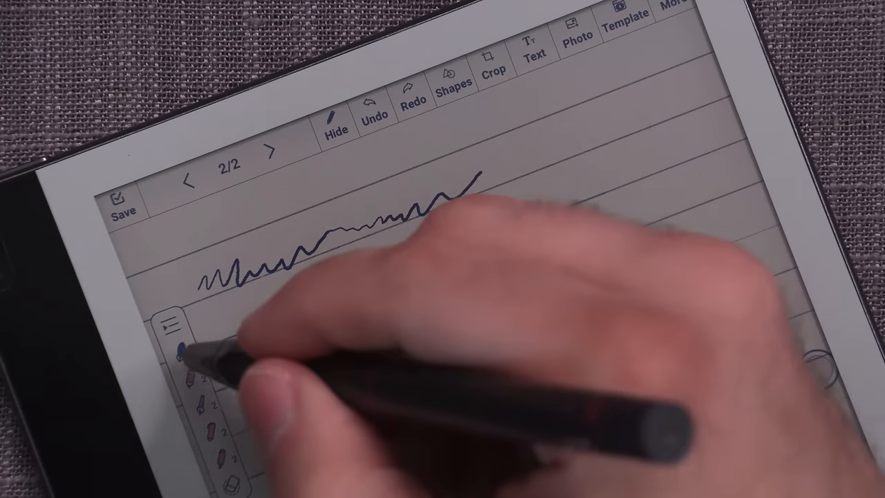
left_click(182, 351)
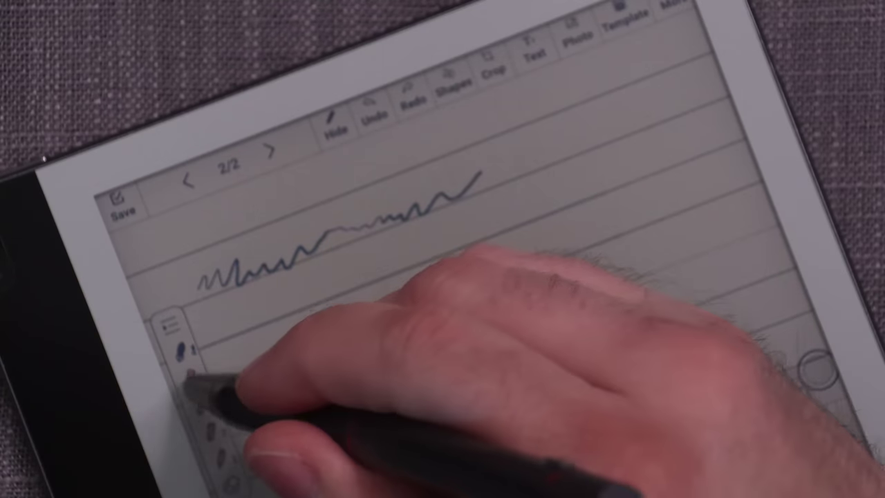
left_click(181, 351)
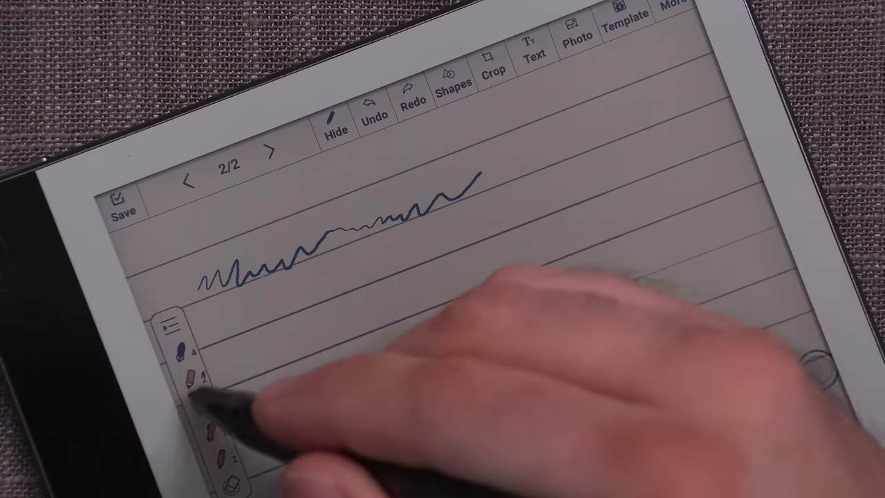
Step: With the pencil, extend the second-line scribble and add a scribbled stroke and a tall zigzag
left_click(199, 406)
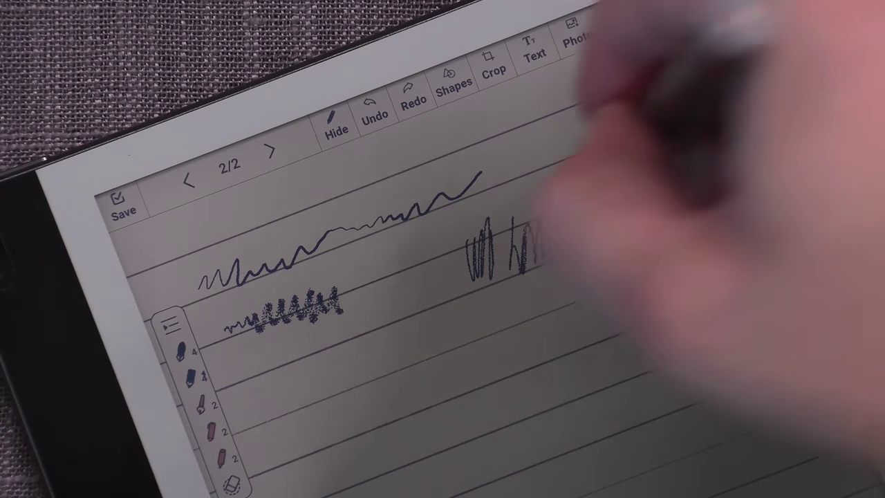
left_click_drag(547, 249, 647, 204)
left_click_drag(512, 321, 608, 277)
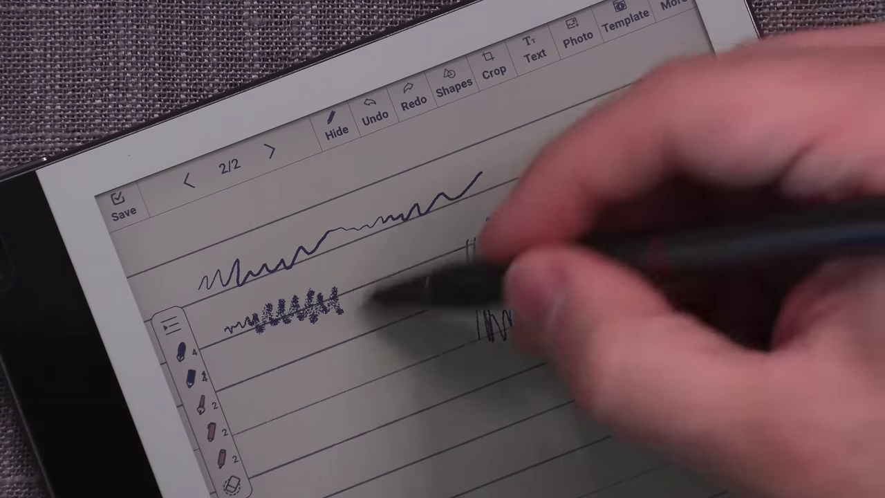
left_click_drag(353, 242, 394, 332)
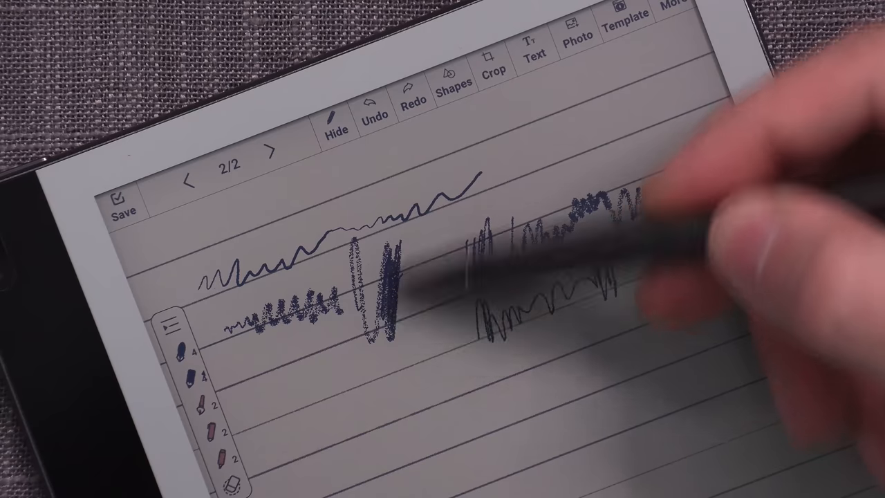
Step: Thicken the dark scribble block and add thin zigzag strokes beneath it
left_click_drag(398, 249, 404, 332)
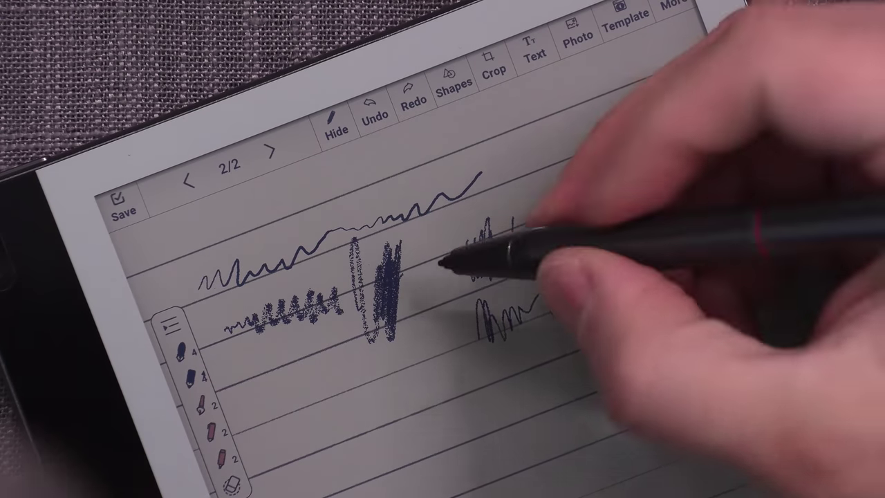
mouse_move(405, 249)
left_mouse_down()
mouse_move(415, 276)
mouse_move(450, 249)
mouse_move(491, 277)
mouse_move(457, 297)
left_mouse_up()
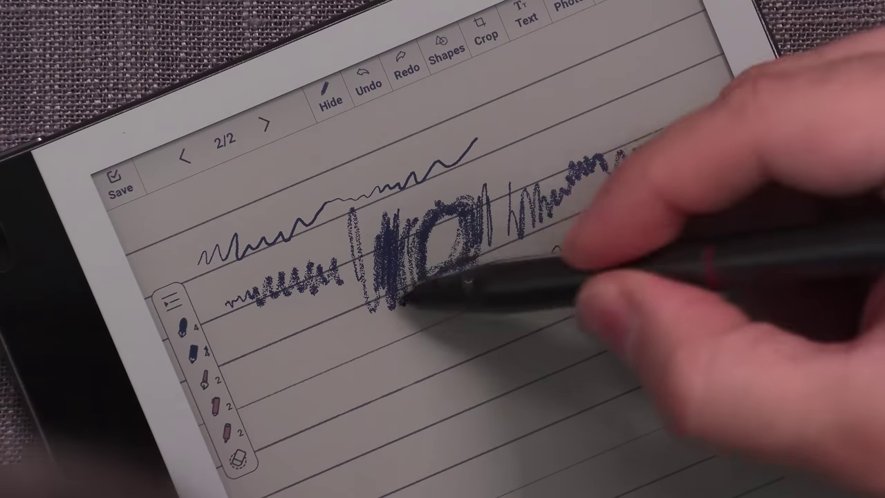
left_click_drag(411, 298, 547, 277)
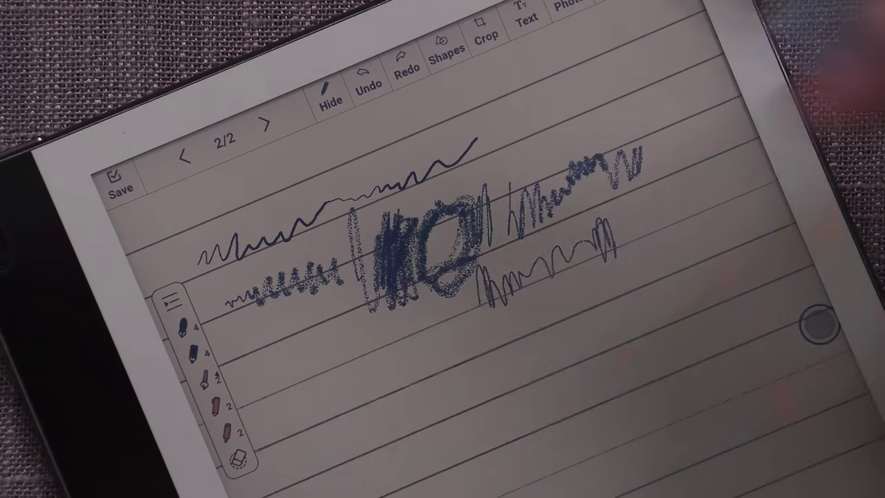
Step: Switch the tool type to Brush and draw a red brush squiggle on a lower line
left_click(207, 387)
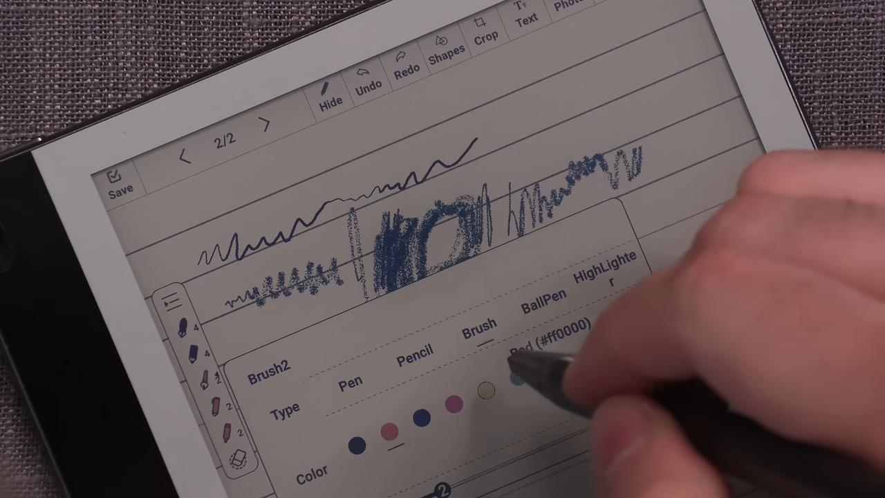
left_click(488, 333)
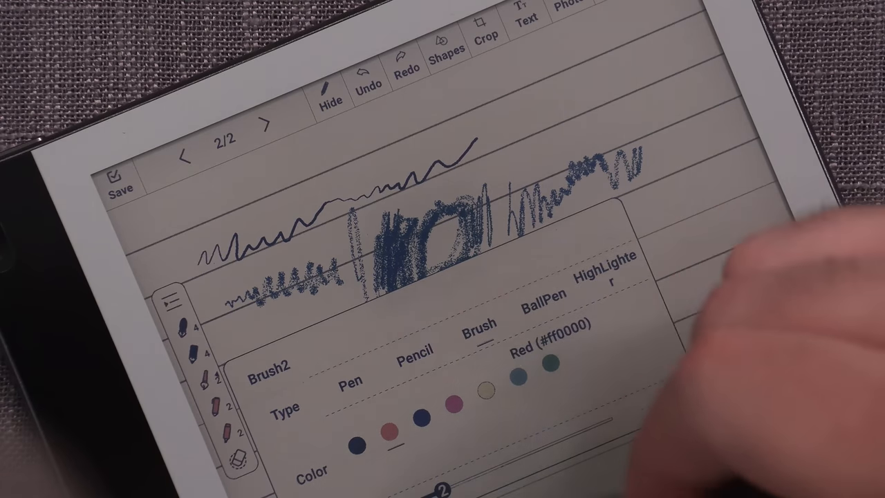
left_click(691, 311)
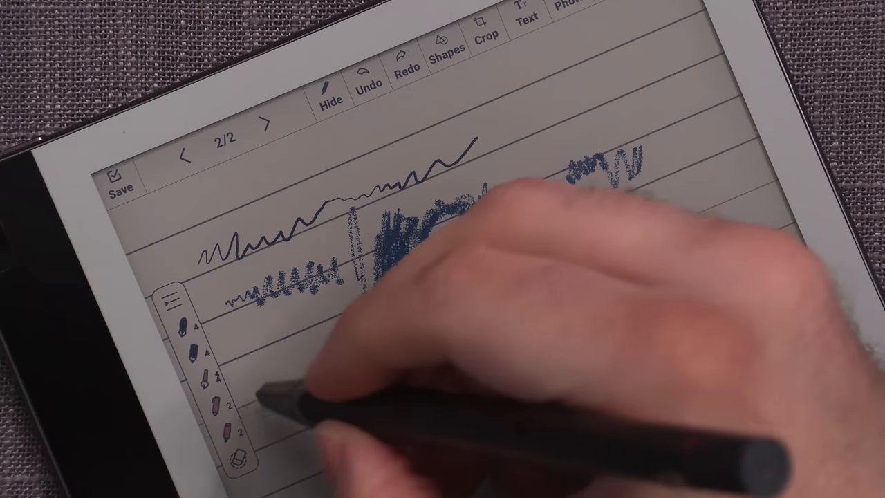
left_click_drag(304, 418, 395, 388)
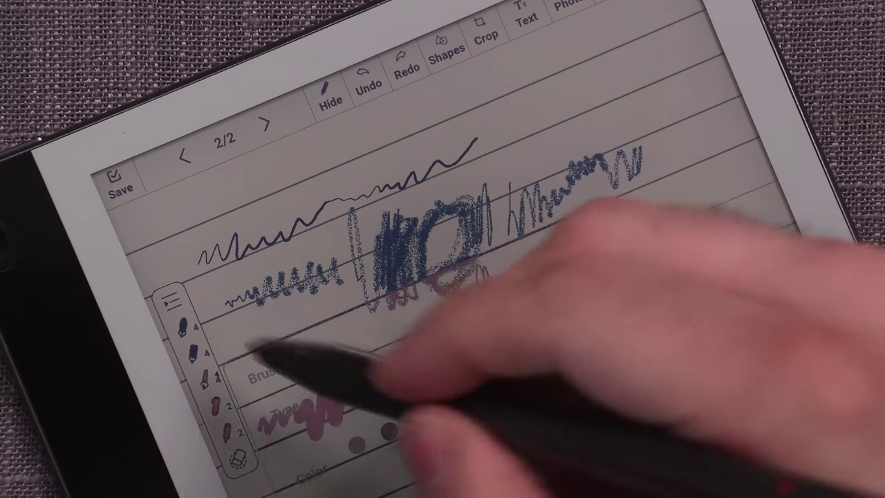
Step: Draw two thick navy squiggles with the second brush tool further along the lower lines
left_click(216, 407)
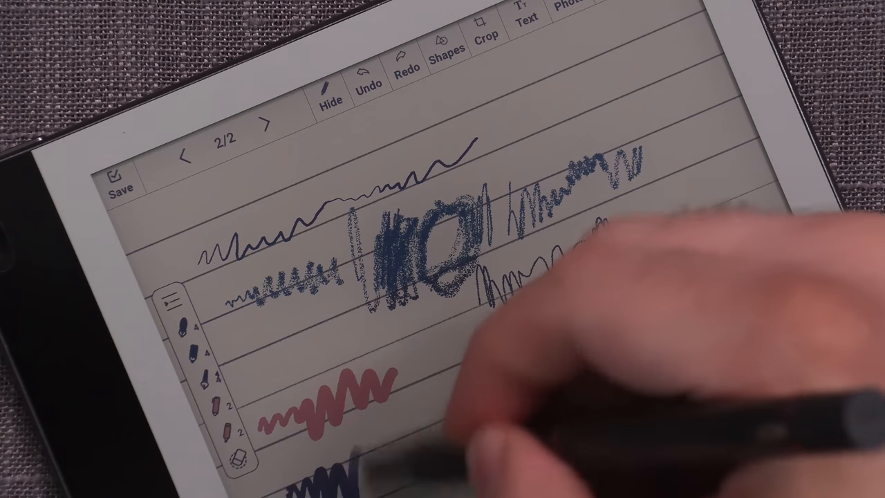
left_click_drag(465, 435, 498, 422)
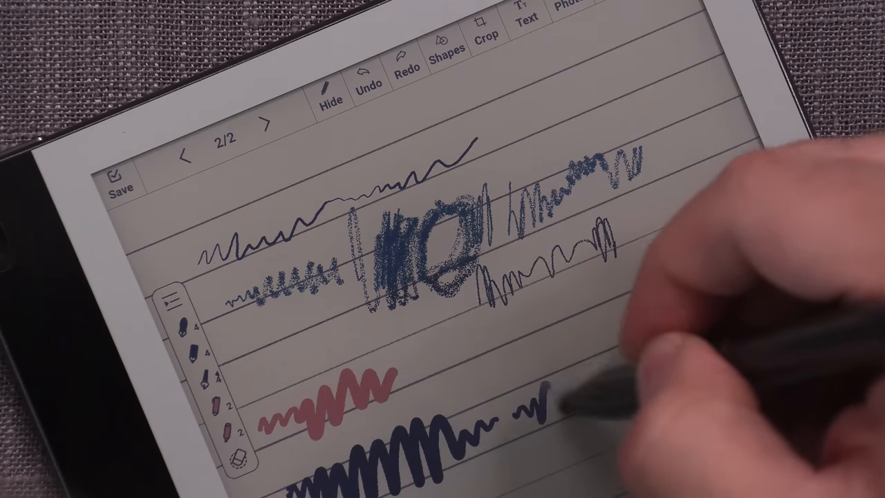
left_click_drag(563, 402, 633, 346)
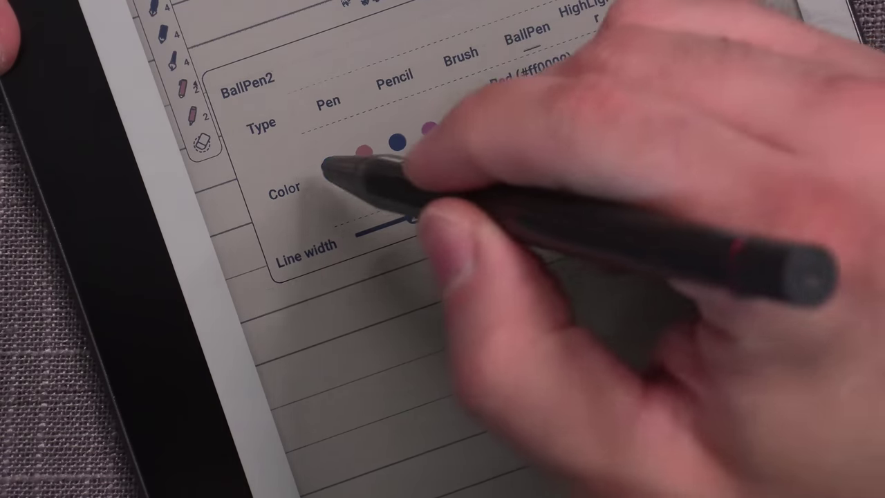
Step: Write 'This is the ballpoint pen' and a wavy line in black ballpoint, then highlight its first word
left_click(332, 164)
left_click_drag(484, 194, 586, 156)
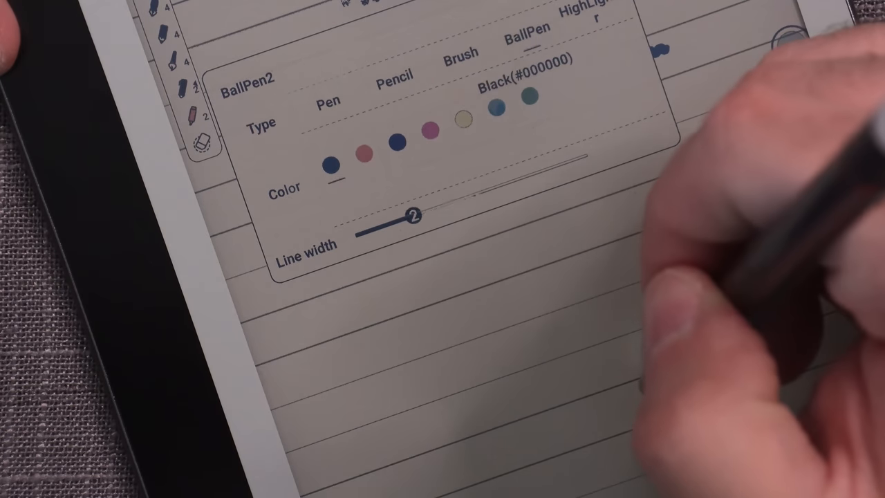
left_click_drag(525, 174, 584, 163)
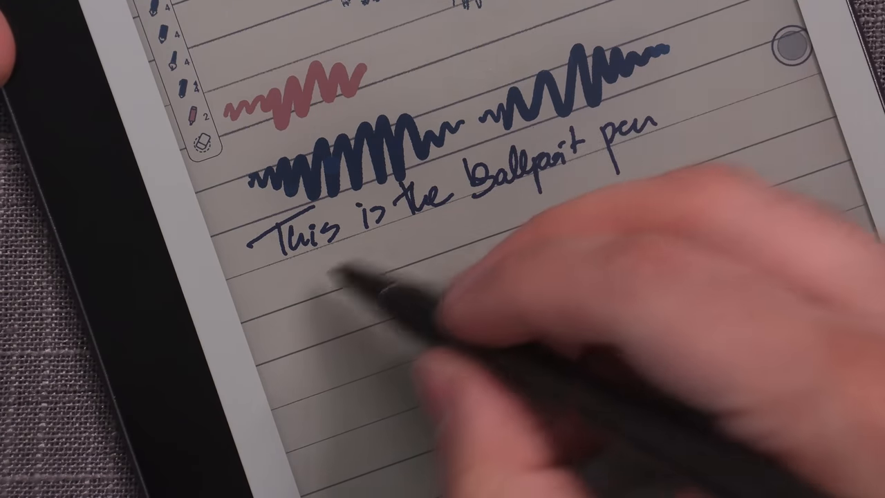
left_click_drag(332, 277, 526, 214)
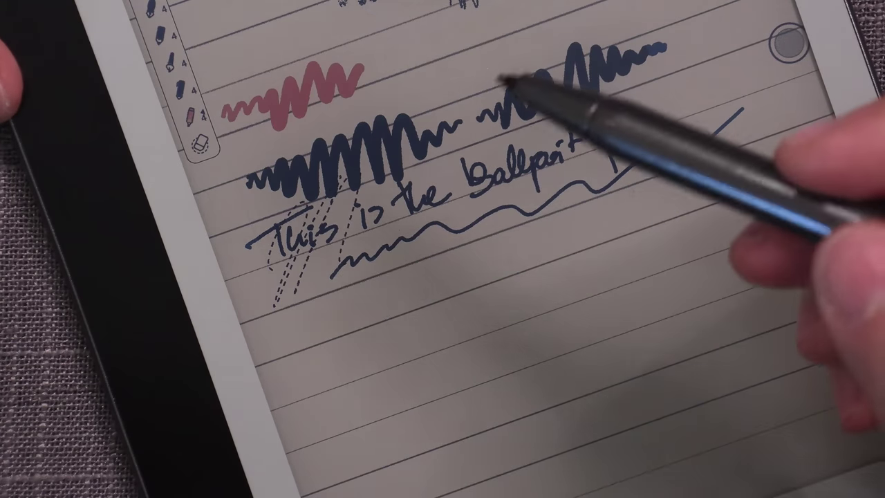
left_click_drag(277, 208, 360, 277)
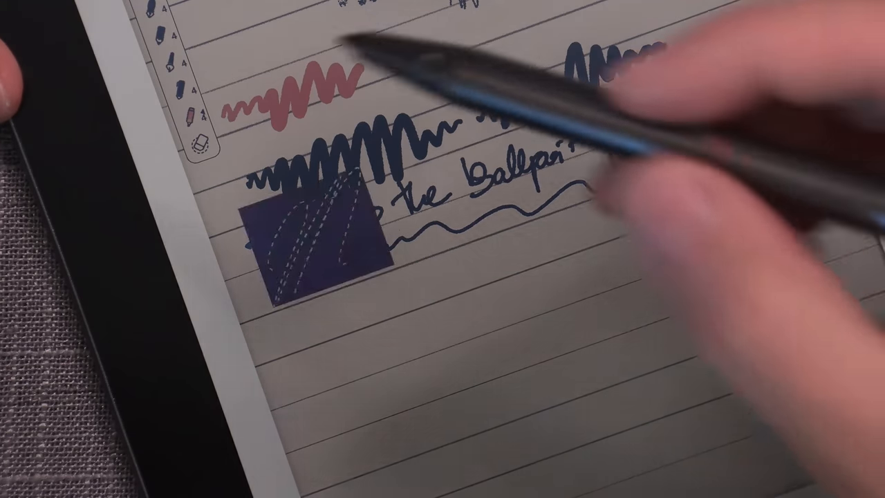
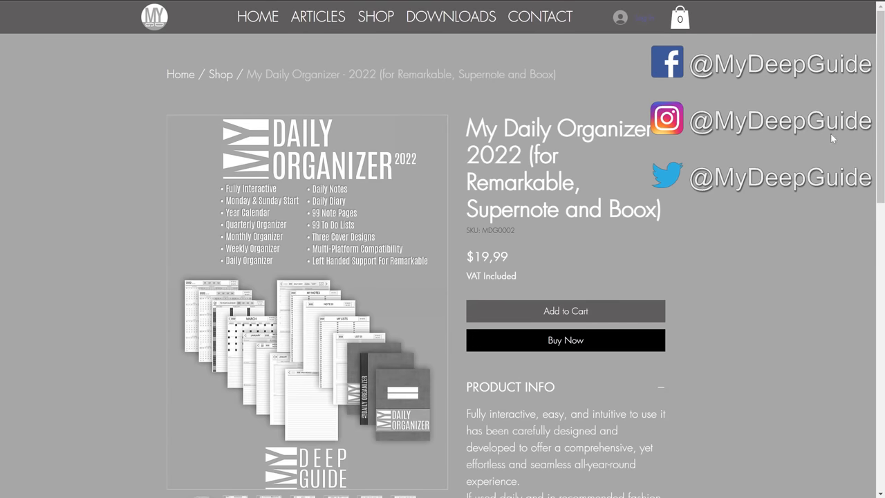
scroll(829, 196, "down", 5)
scroll(828, 206, "down", 5)
scroll(828, 205, "down", 5)
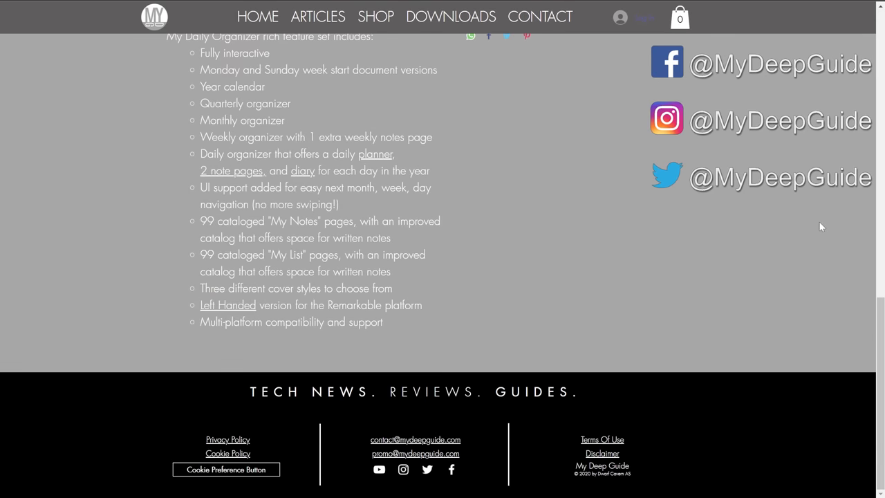